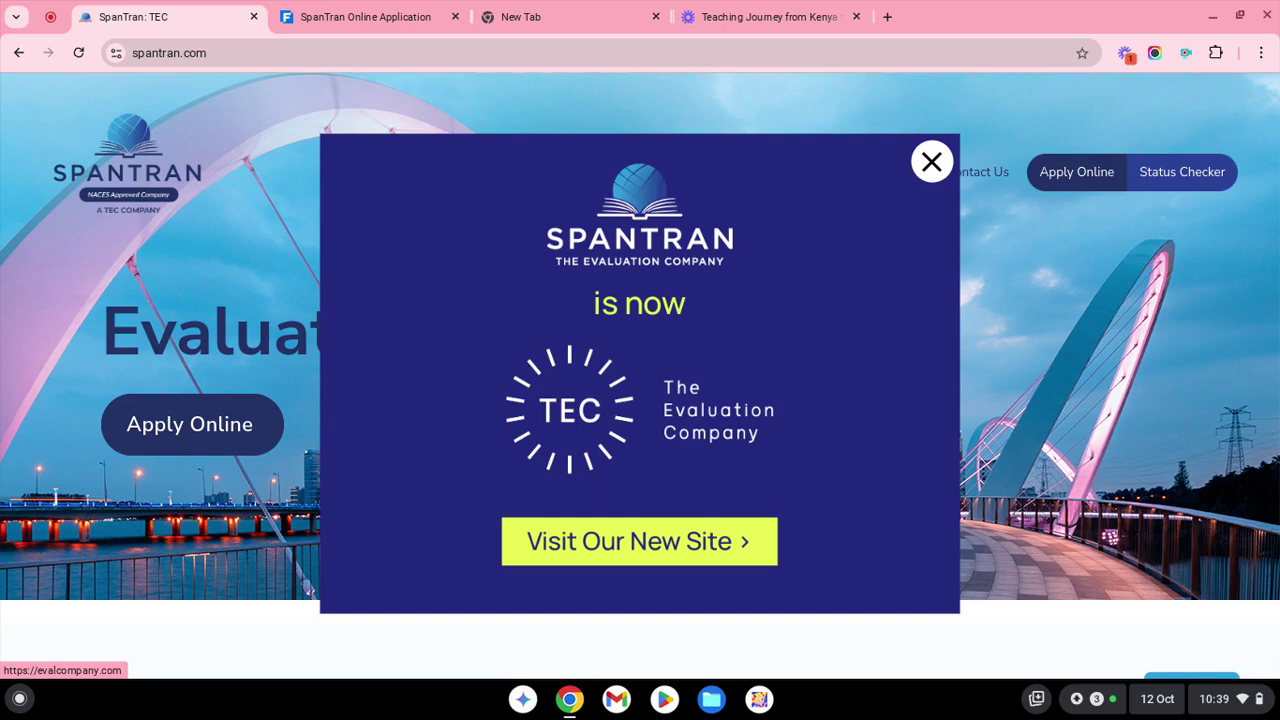
# Visit The Evaluation Company's new website from the SpanTran notice, show it full screen and start an online application.
pyautogui.click(662, 547)
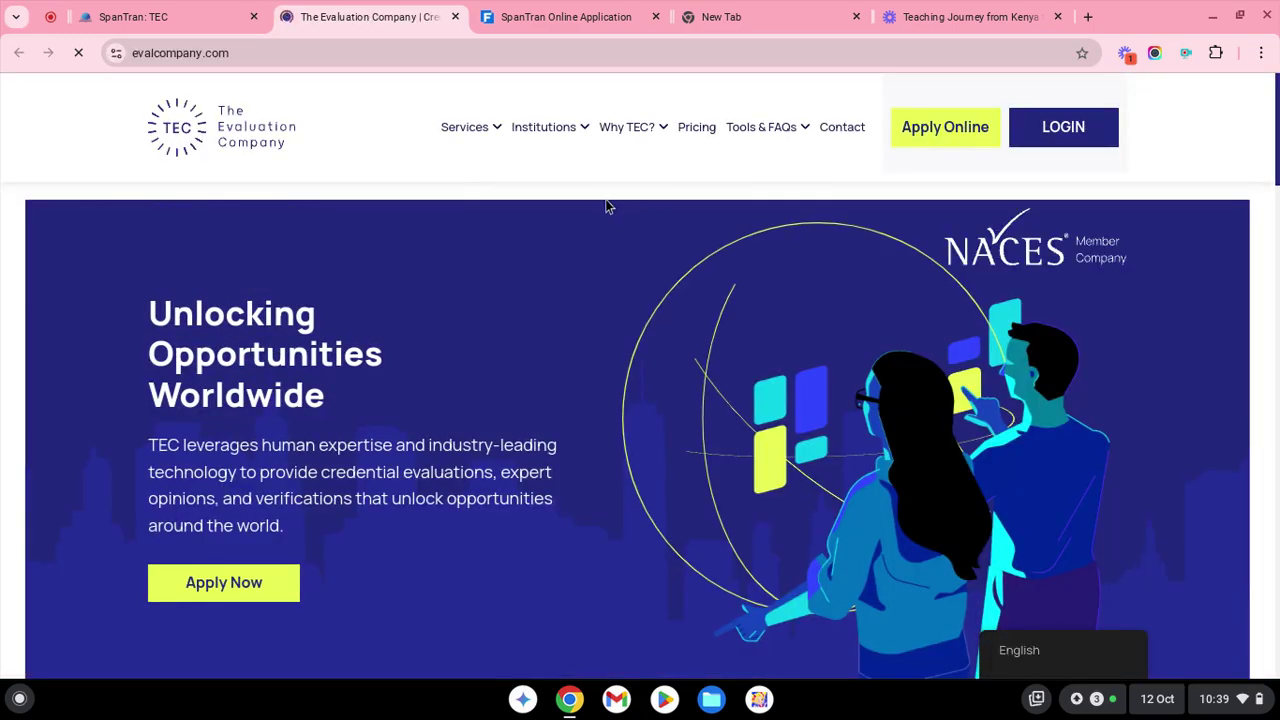
pyautogui.press('F11')
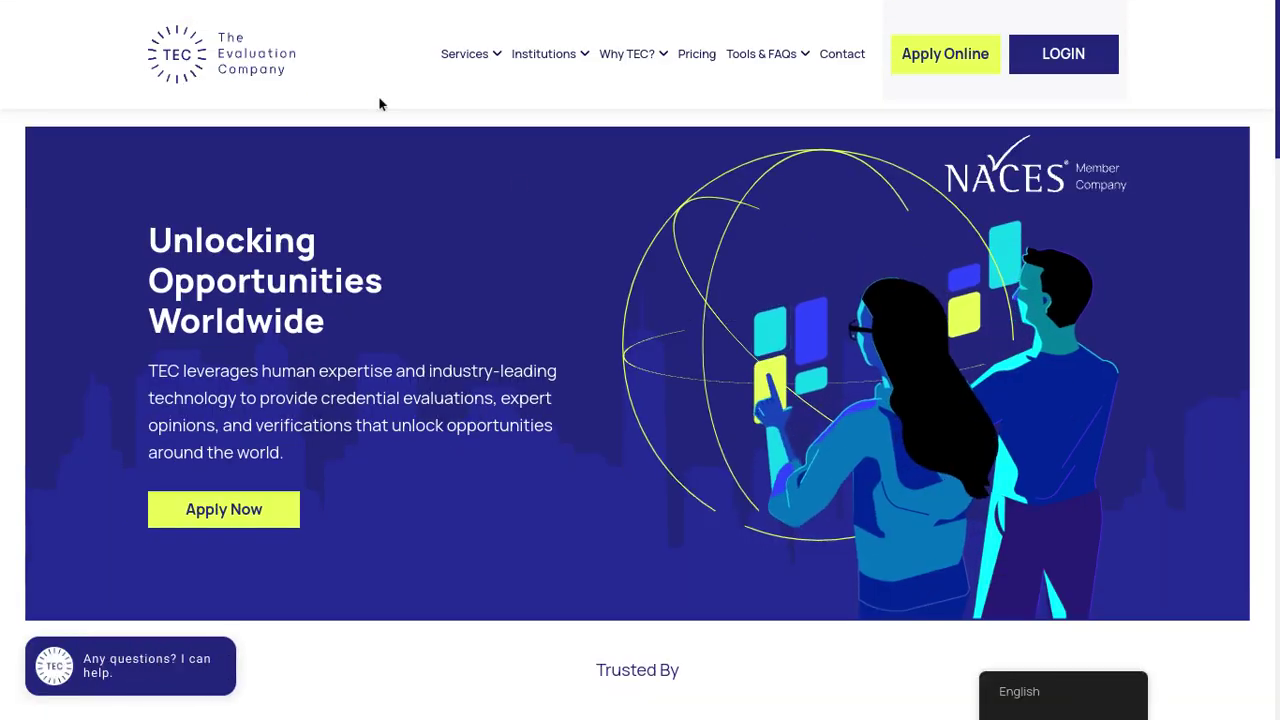
pyautogui.click(257, 514)
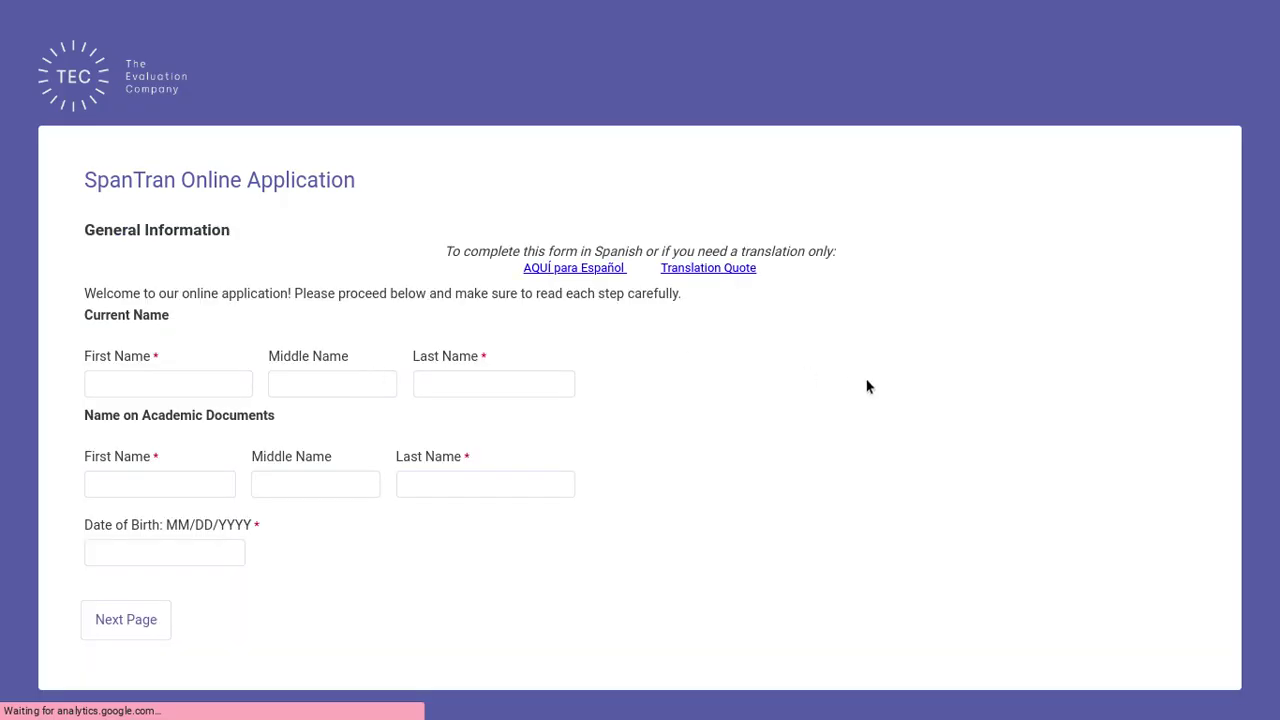
pyautogui.scroll(-1, 867, 386)
pyautogui.scroll(1, 867, 386)
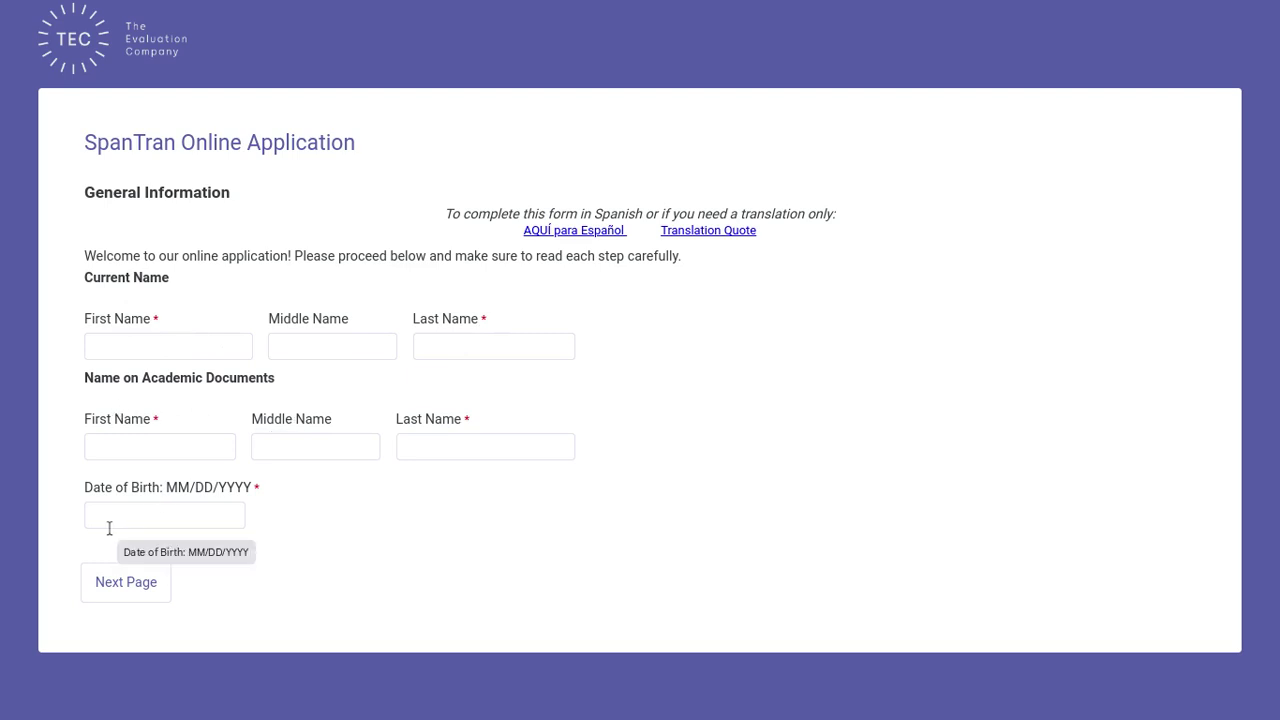
# Leave the General Information fields blank and continue to the Contact Information page.
pyautogui.click(145, 518)
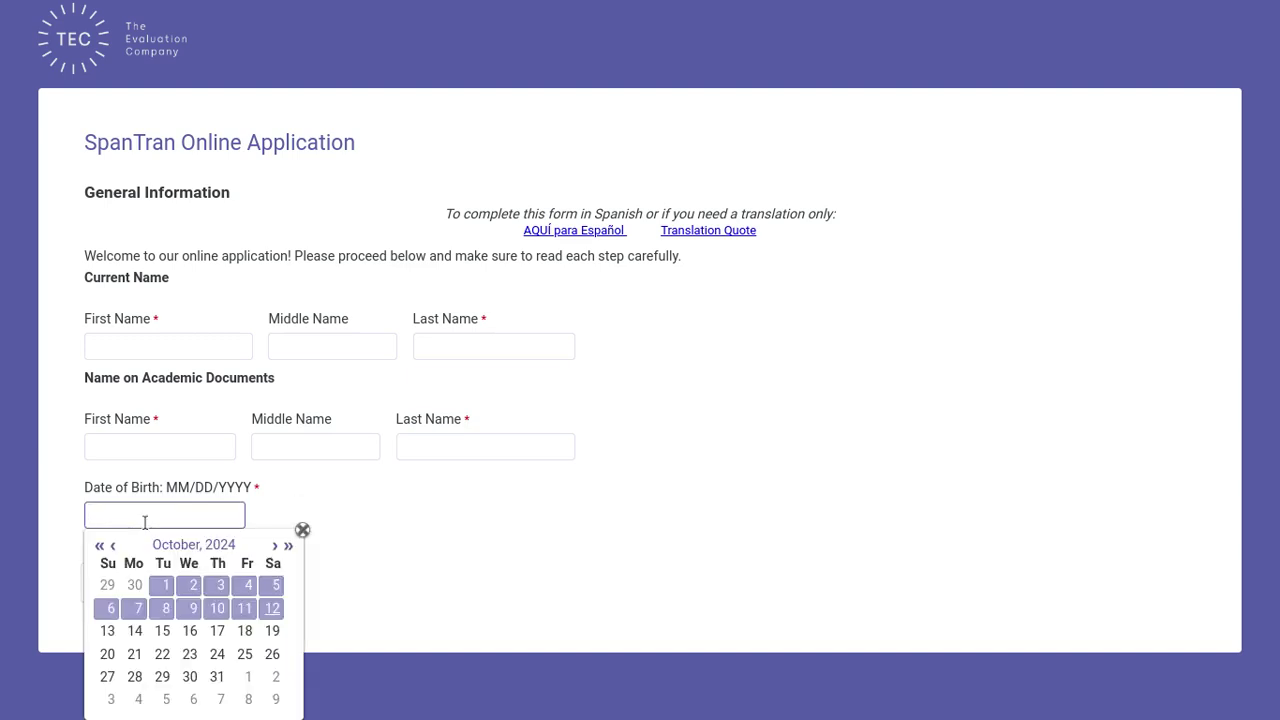
pyautogui.click(381, 511)
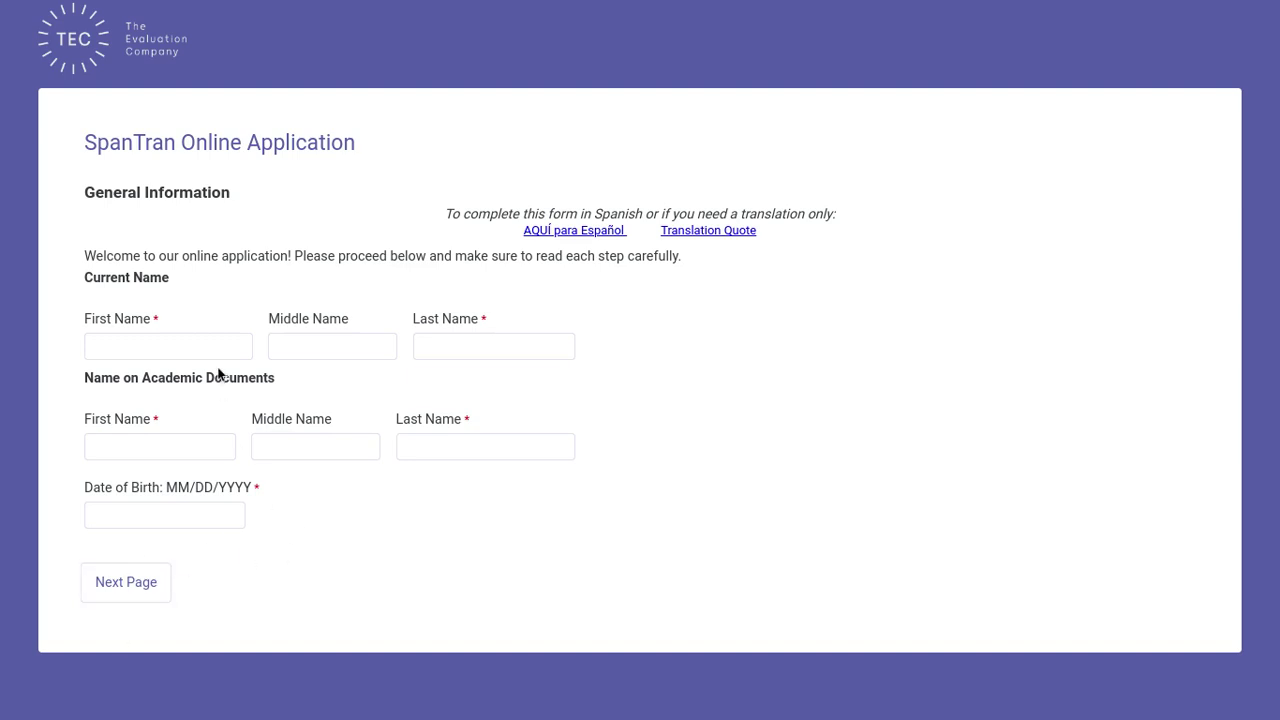
pyautogui.click(126, 582)
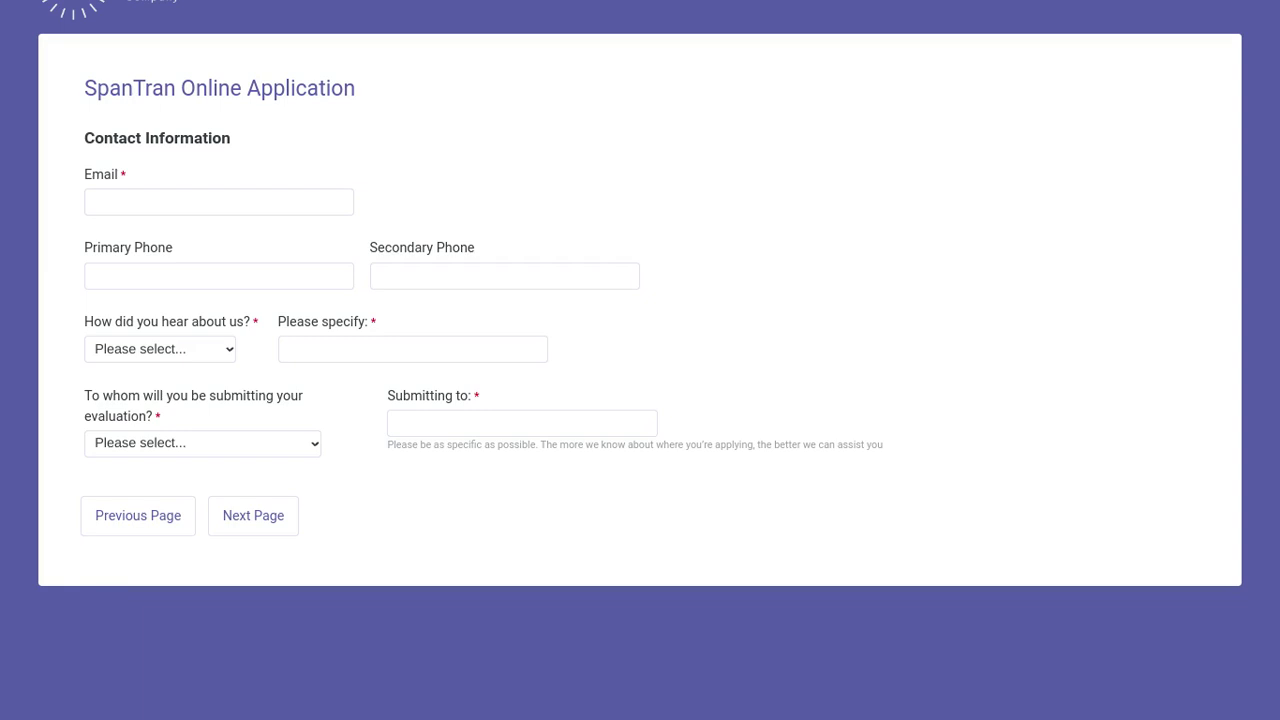
# Answer how you heard about the company with Friend/Person.
pyautogui.scroll(1, 789, 357)
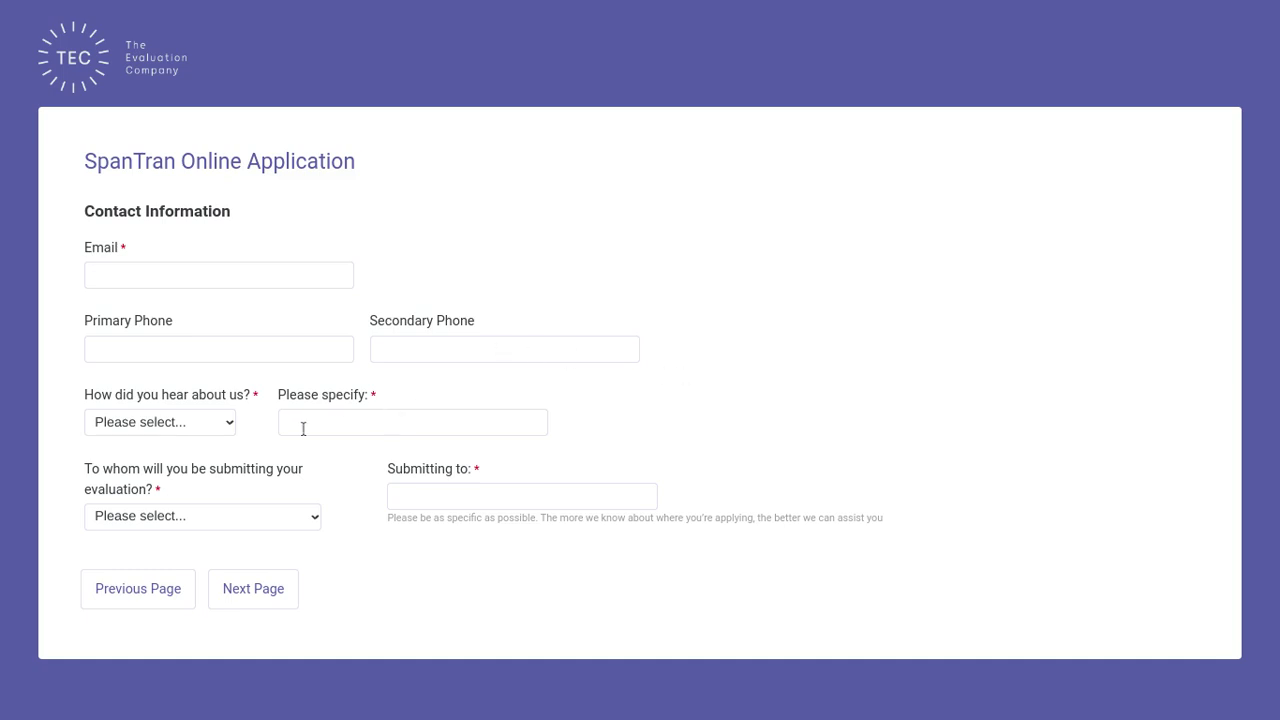
pyautogui.click(230, 424)
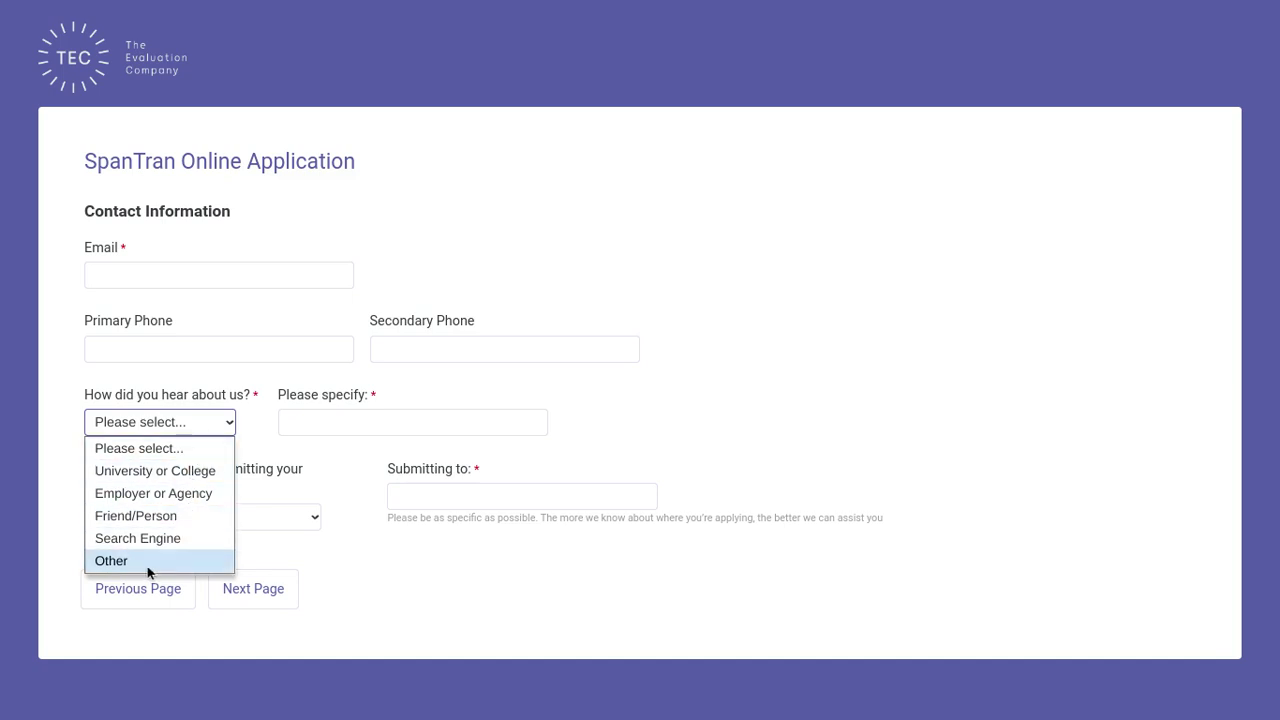
pyautogui.click(166, 516)
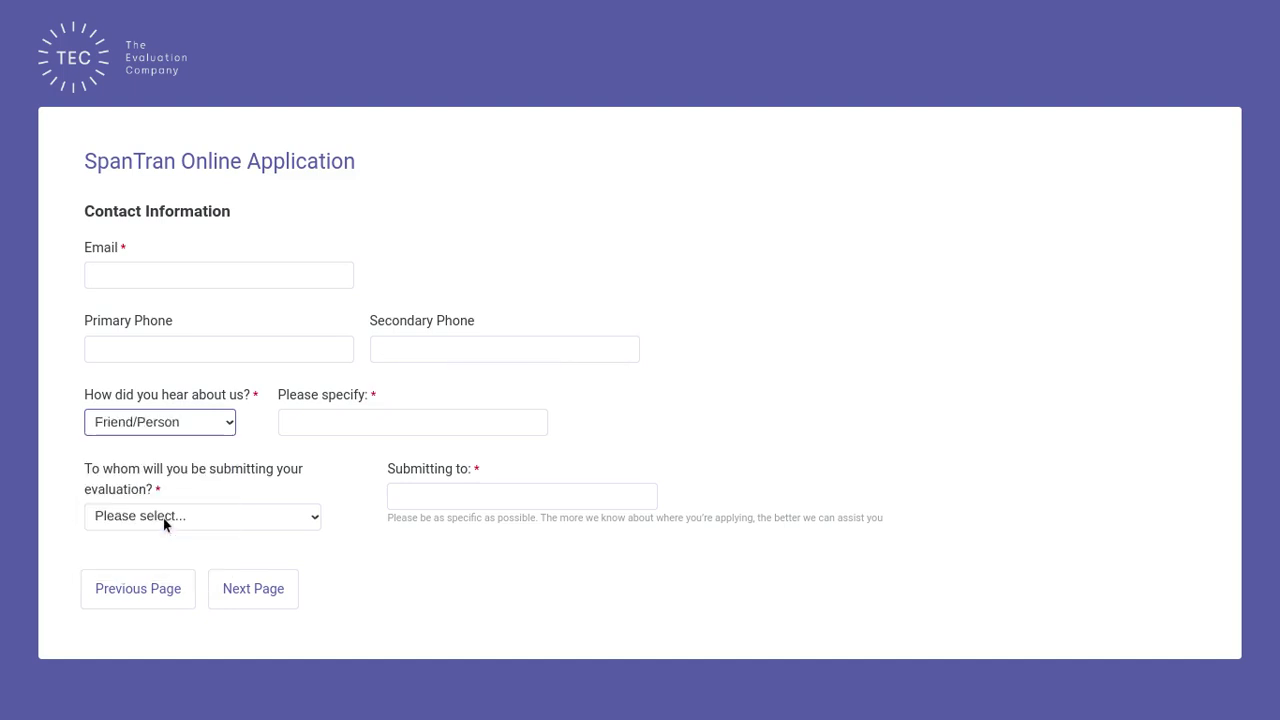
pyautogui.click(213, 424)
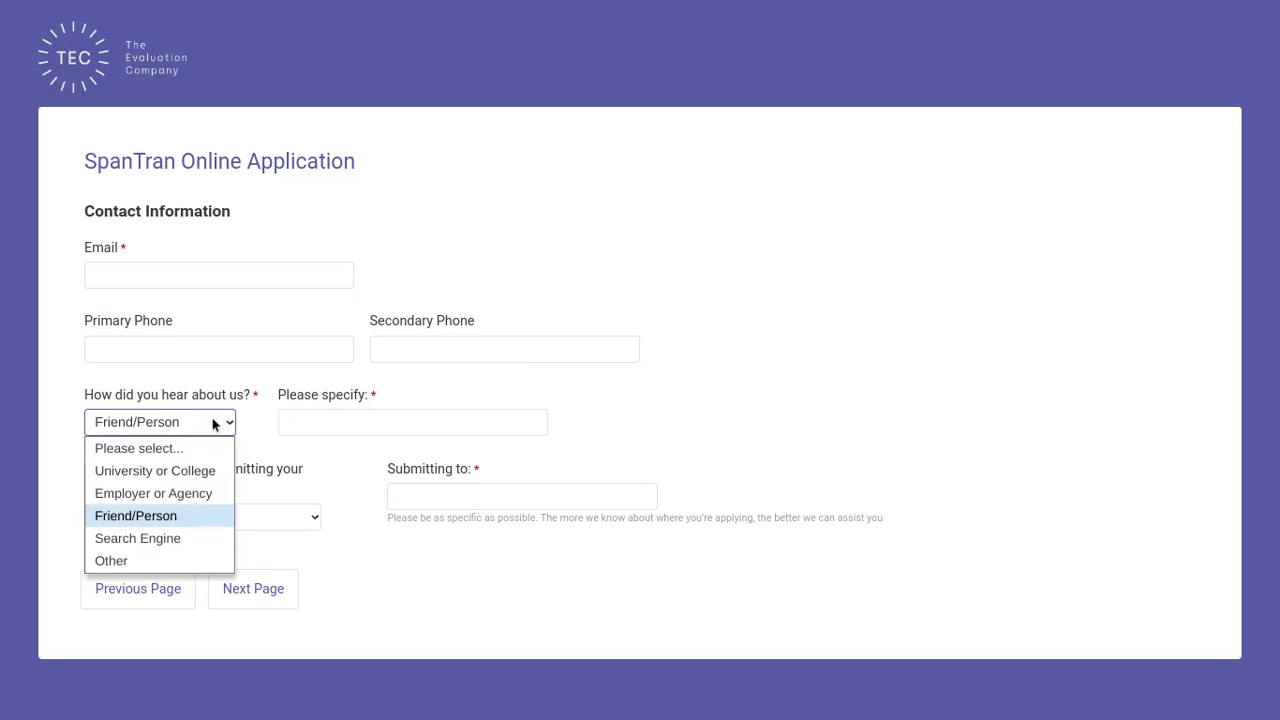
pyautogui.click(213, 424)
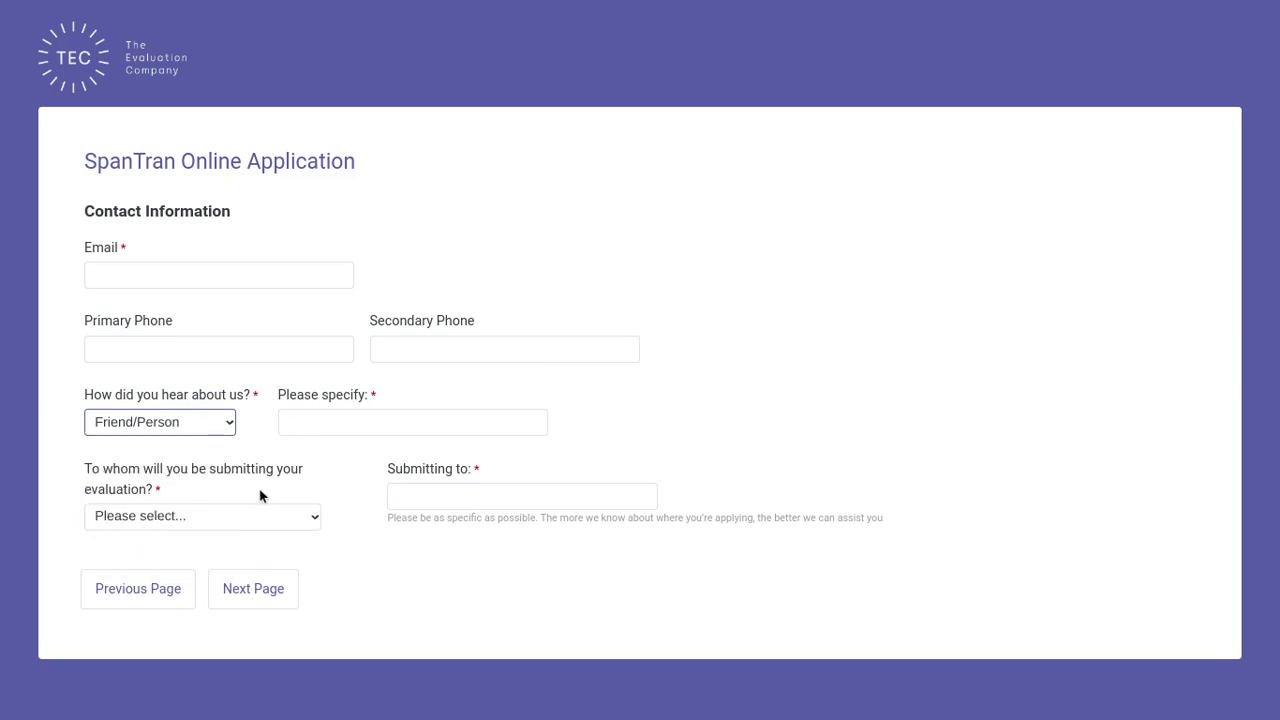
# Set the evaluation's recipient type to Employment Agency and enter FACES as the organization it is submitted to.
pyautogui.click(309, 520)
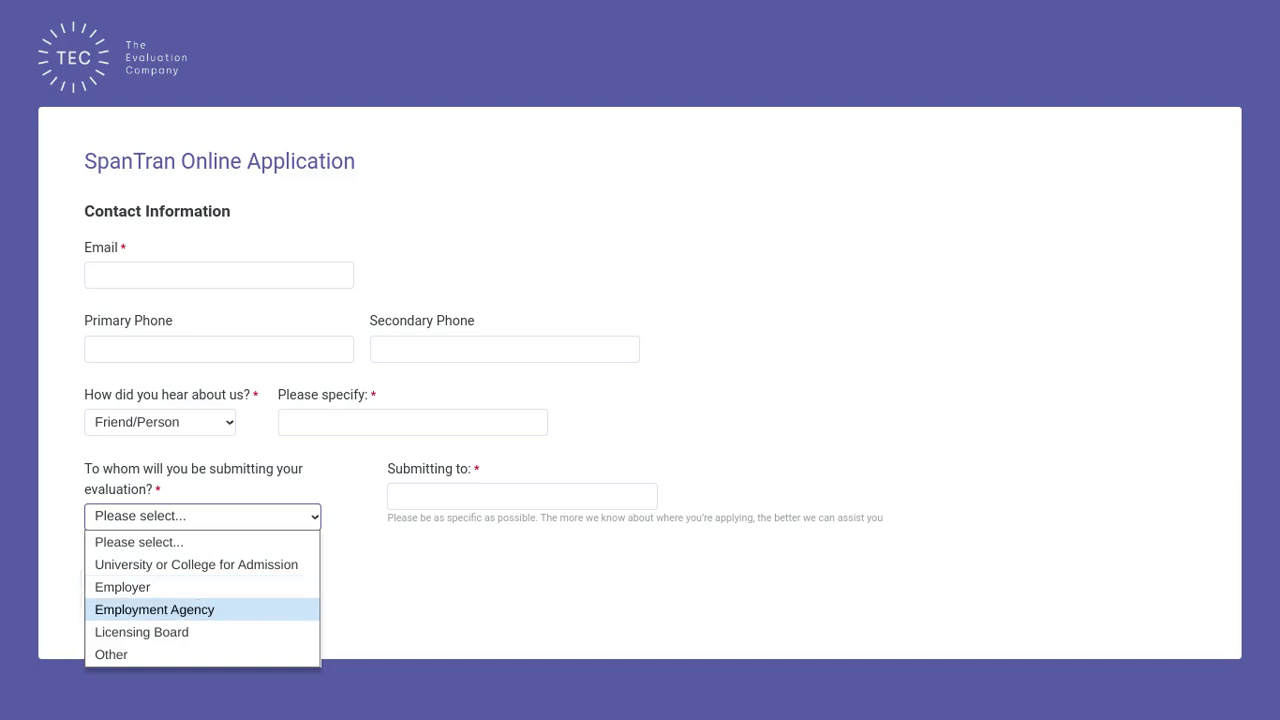
pyautogui.click(189, 605)
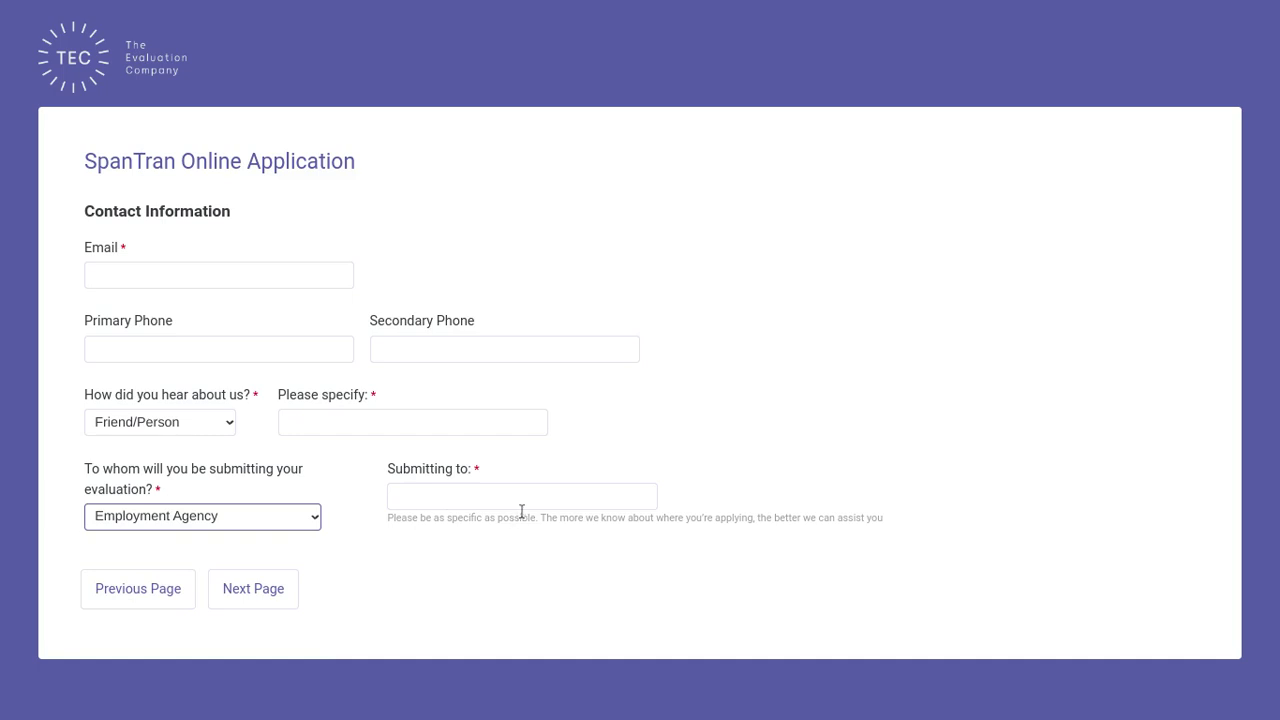
pyautogui.click(468, 500)
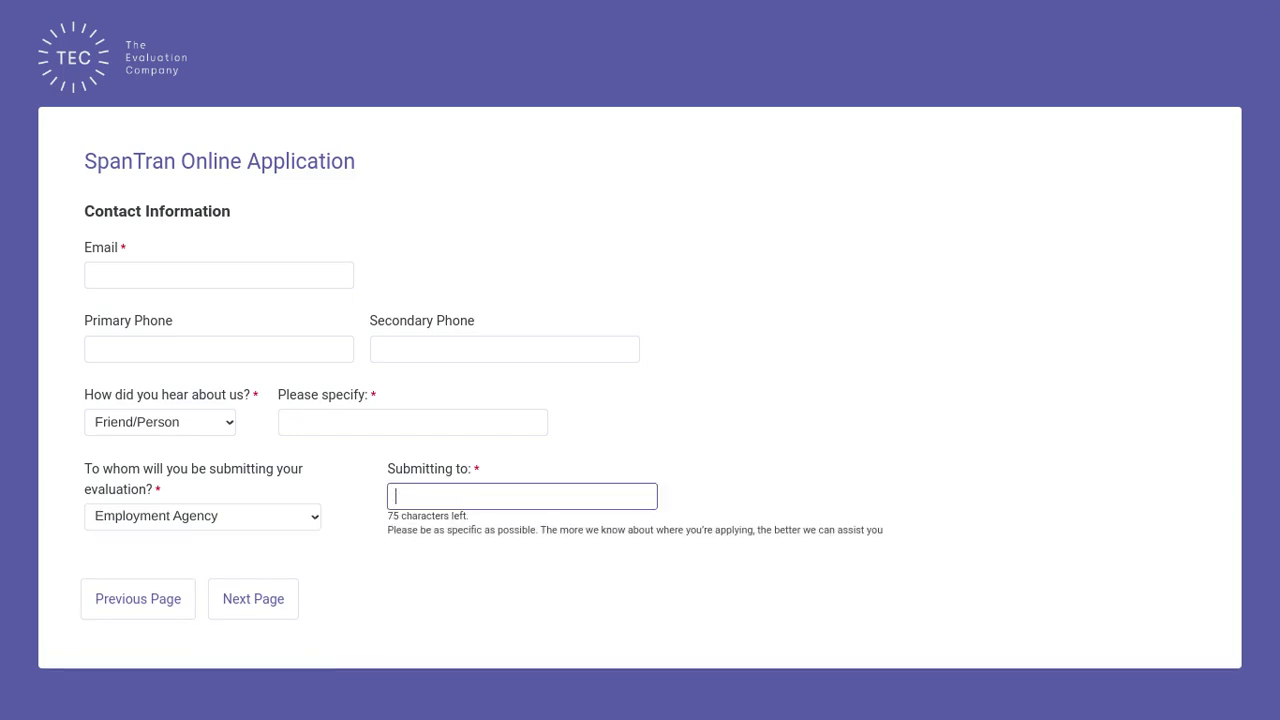
pyautogui.write('FACES')
# Answer how you heard about the company with Search Engine, specify Google and continue to the Academic History page.
pyautogui.click(218, 424)
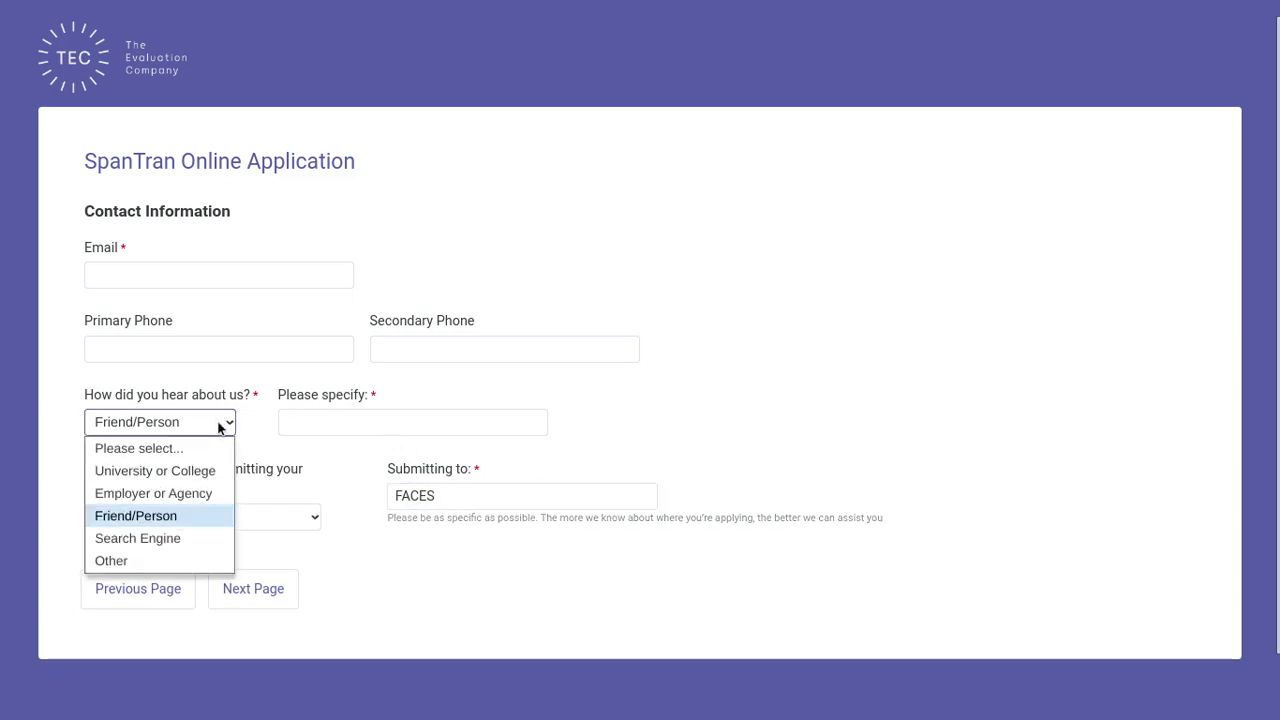
pyautogui.click(177, 538)
pyautogui.click(356, 420)
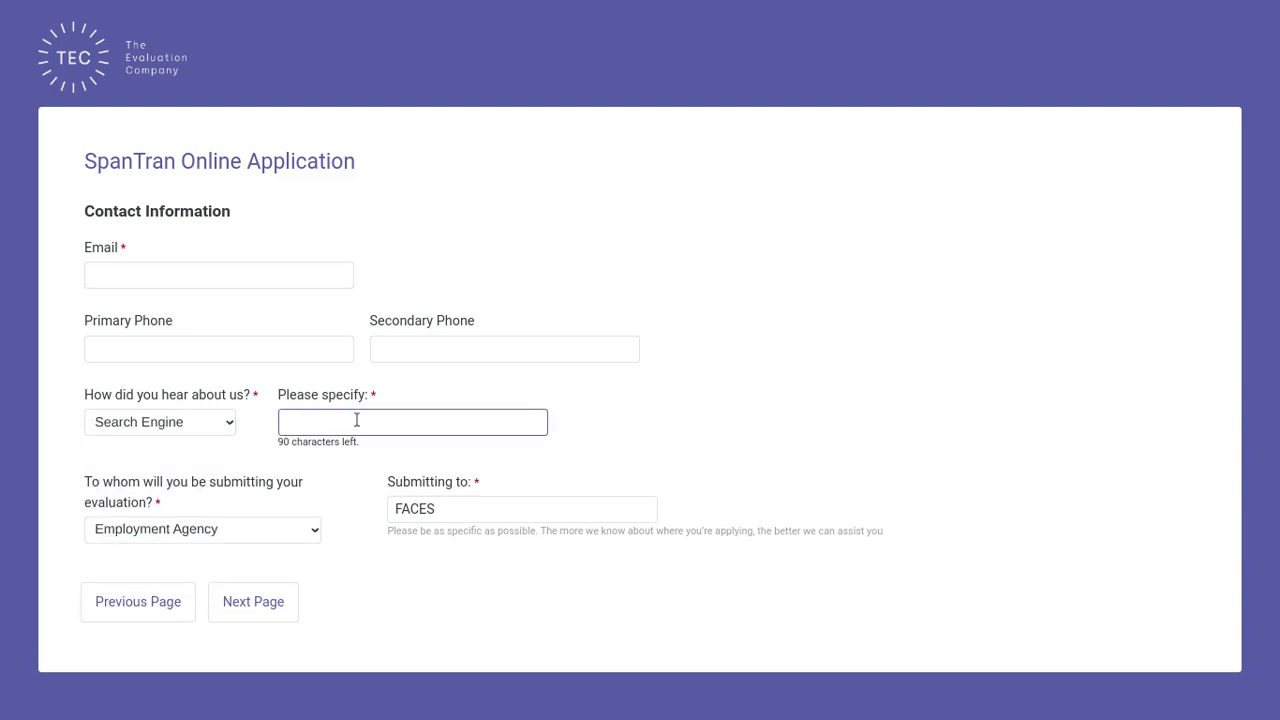
pyautogui.write('Google')
pyautogui.click(640, 484)
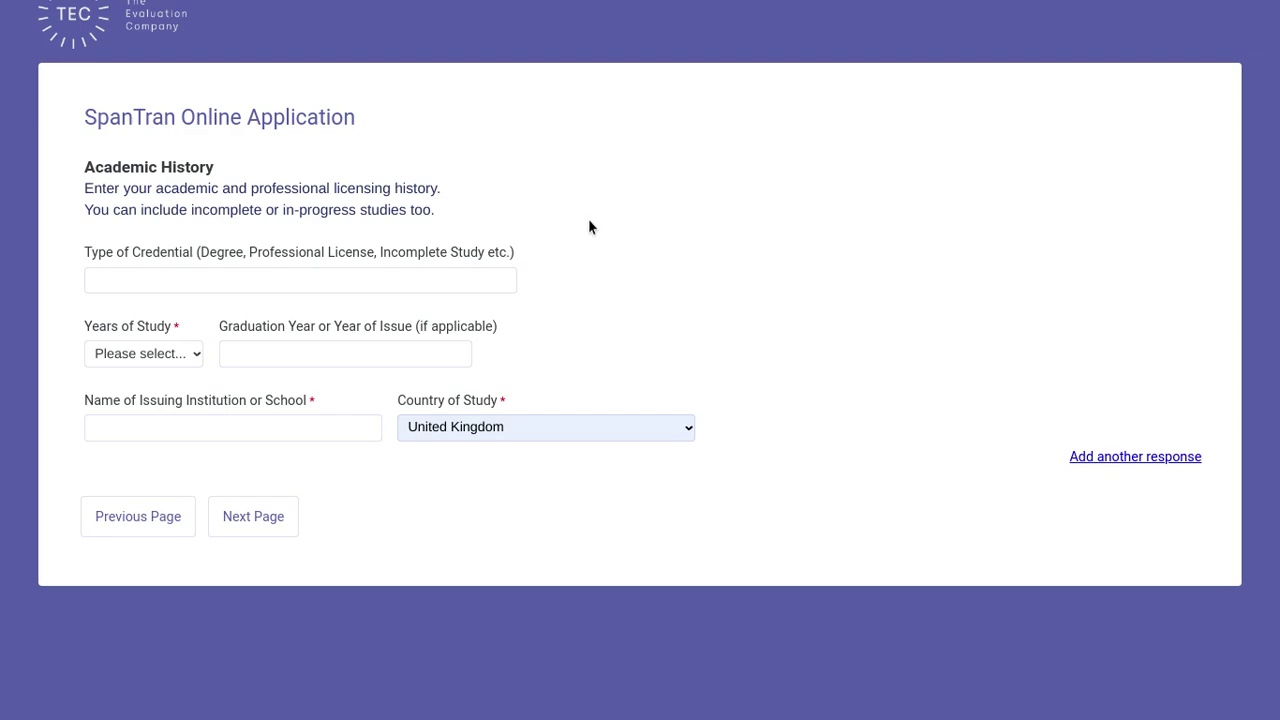
# For the Bachelors degree credential, set the years of study to 4 and the graduation year to 2020.
pyautogui.scroll(1, 640, 360)
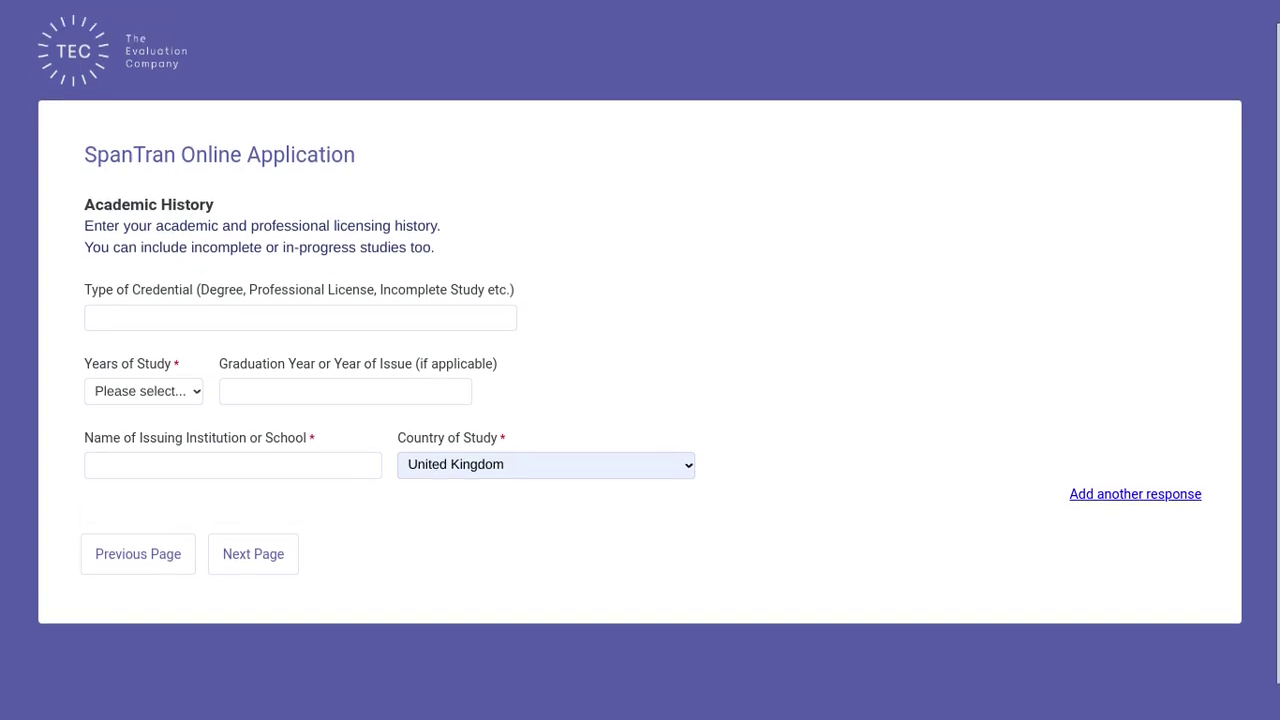
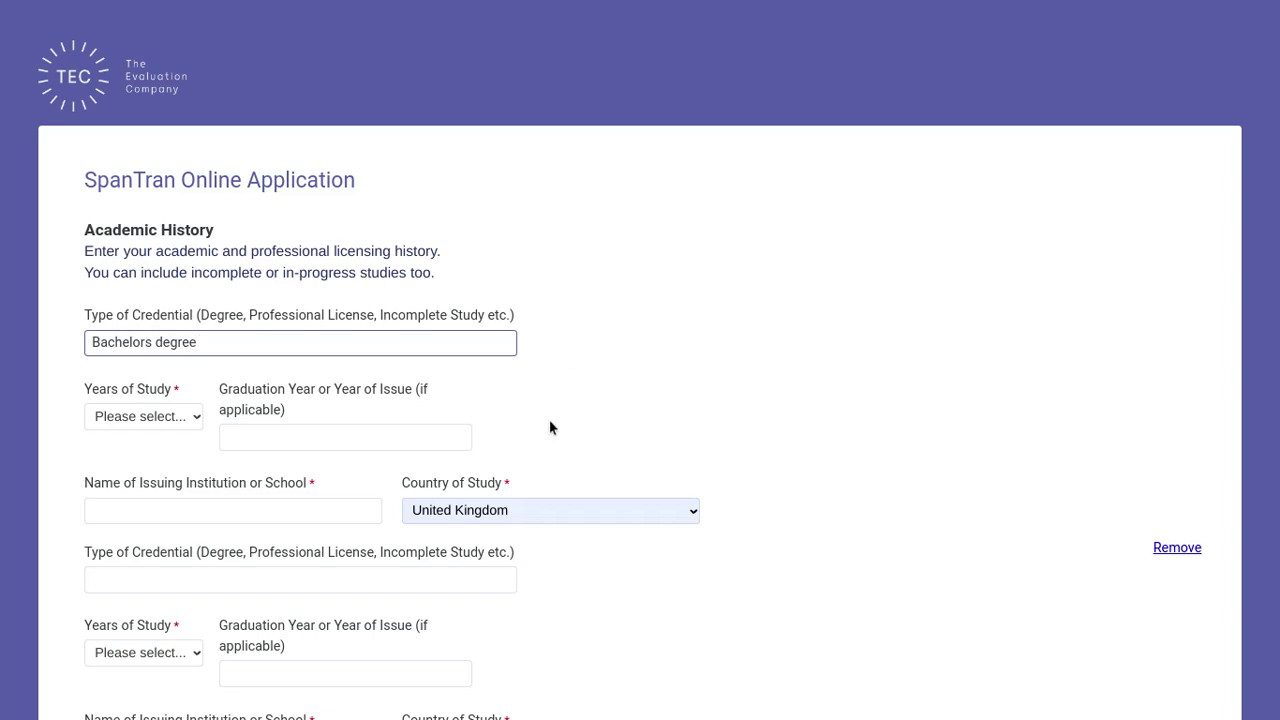
pyautogui.click(179, 421)
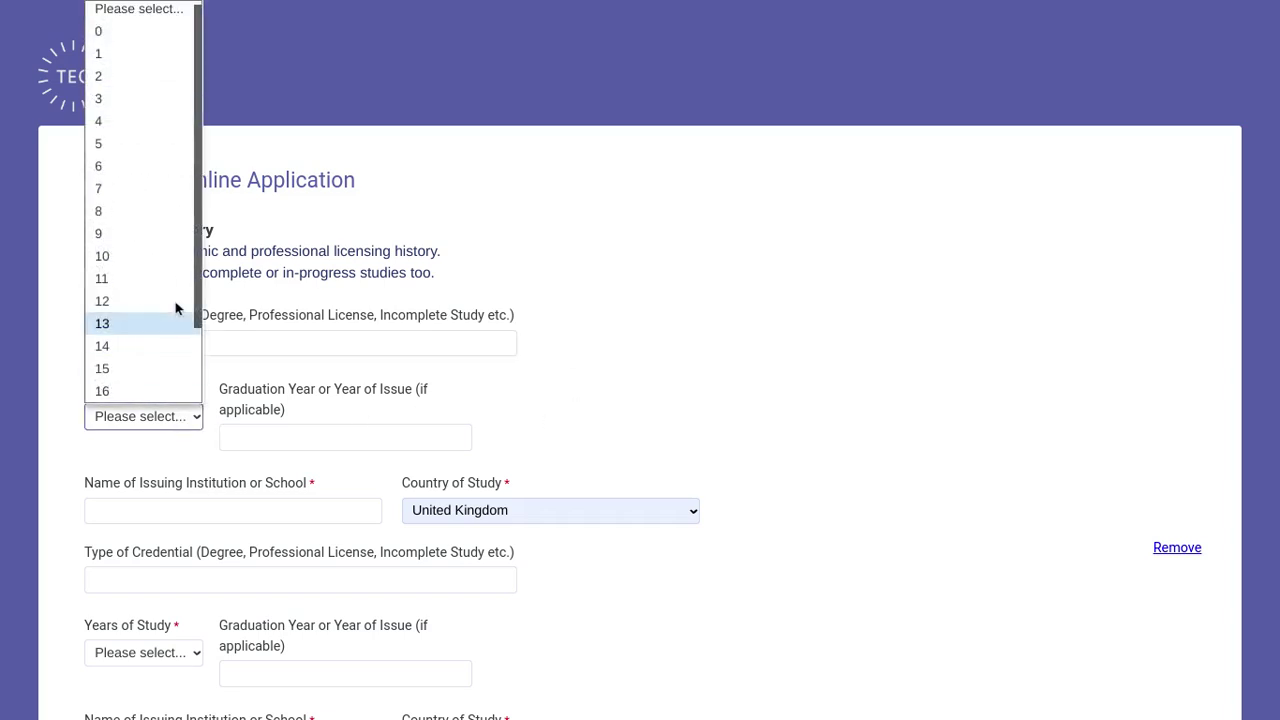
pyautogui.click(142, 124)
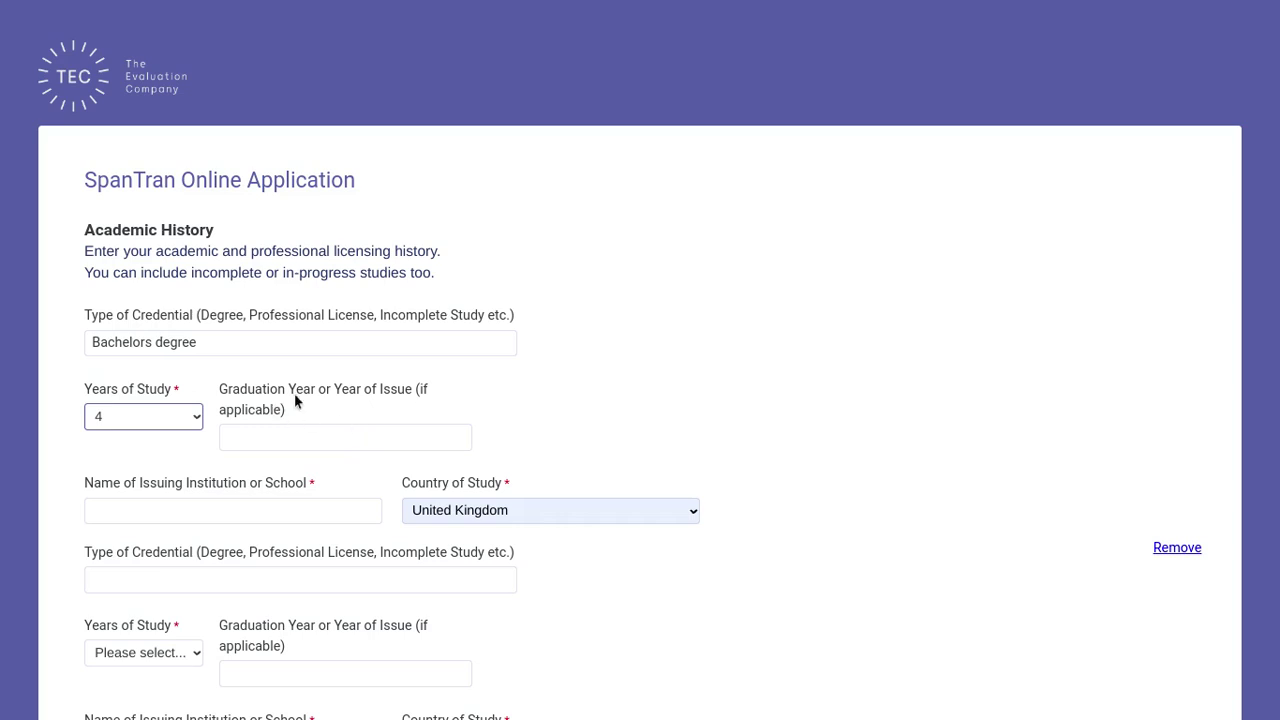
pyautogui.click(340, 436)
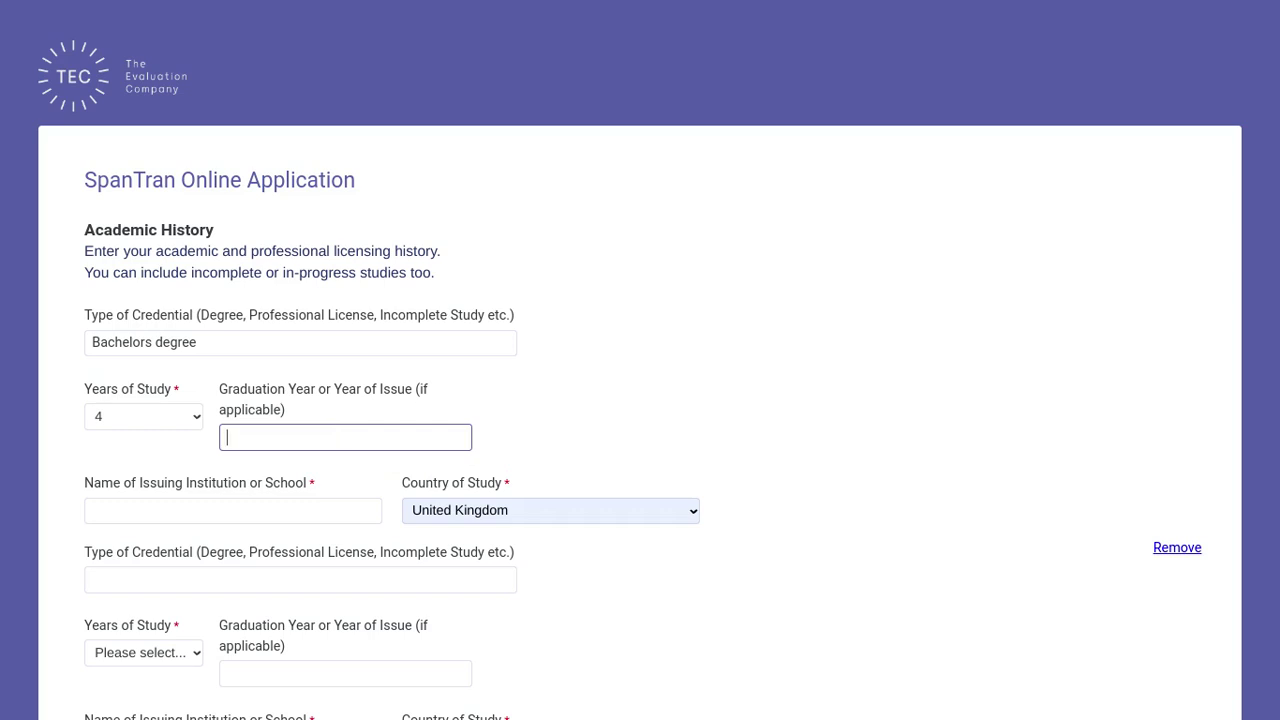
pyautogui.write('2020')
pyautogui.click(303, 481)
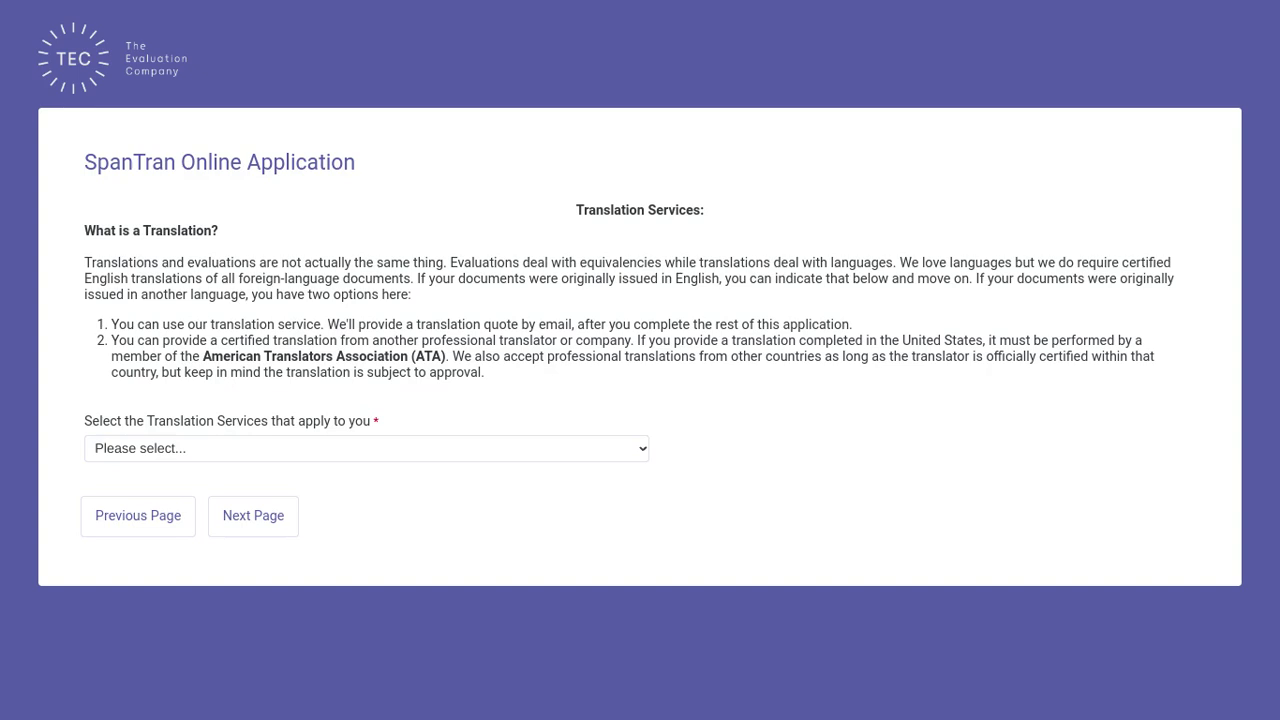
# Declare under translation services that the documents were originally issued in English and continue to the verification services.
pyautogui.click(340, 448)
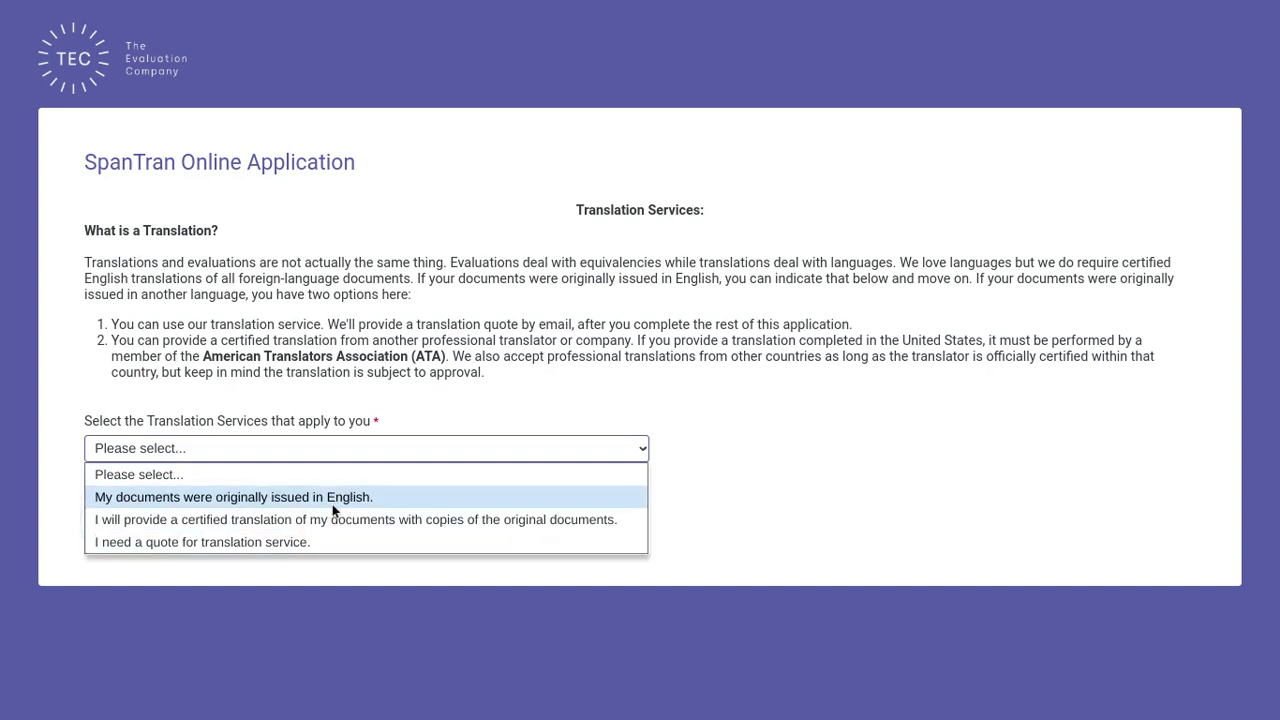
pyautogui.click(333, 505)
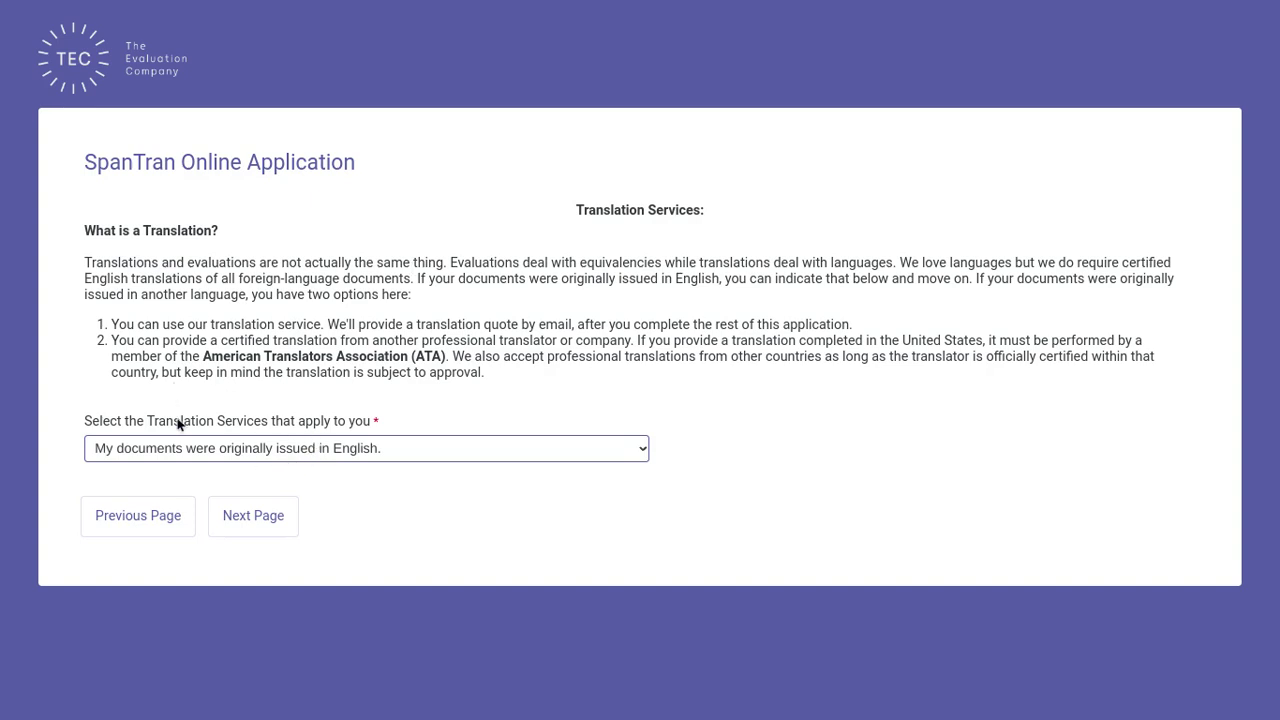
pyautogui.click(270, 520)
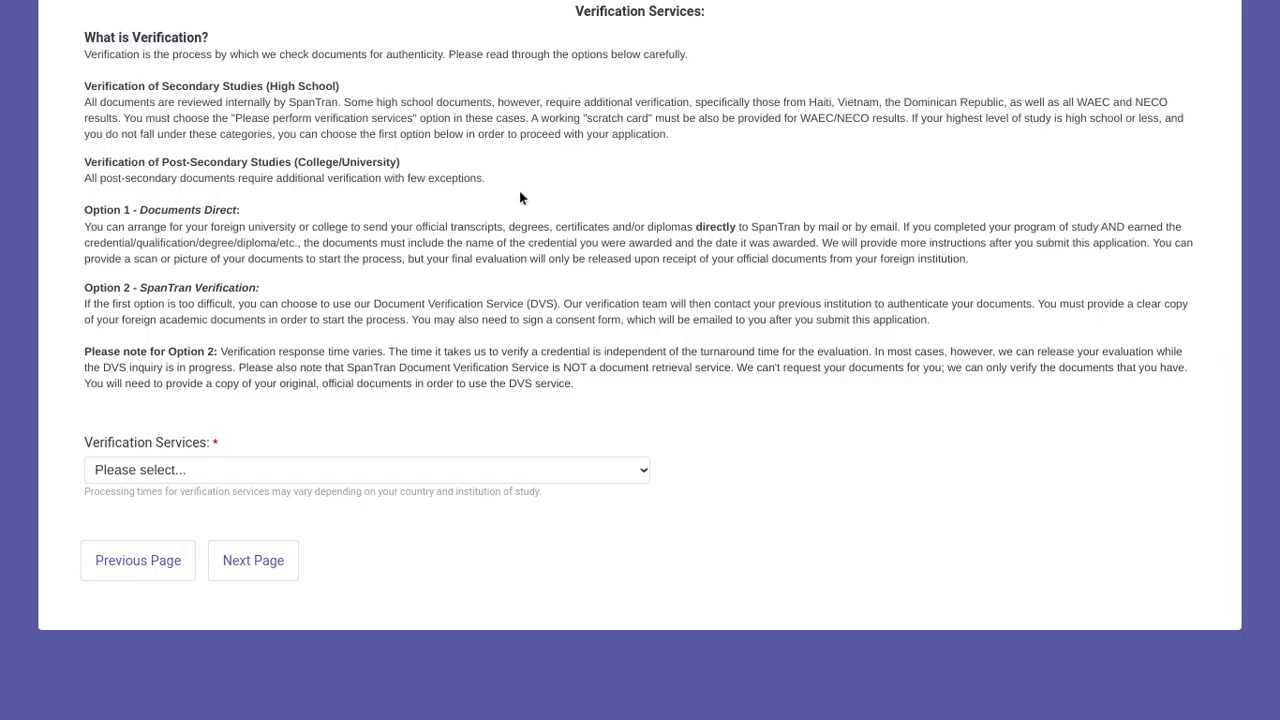
# Choose to have previous institutions send official academic documents directly to SpanTran for verification and continue to the evaluation services.
pyautogui.scroll(2, 520, 197)
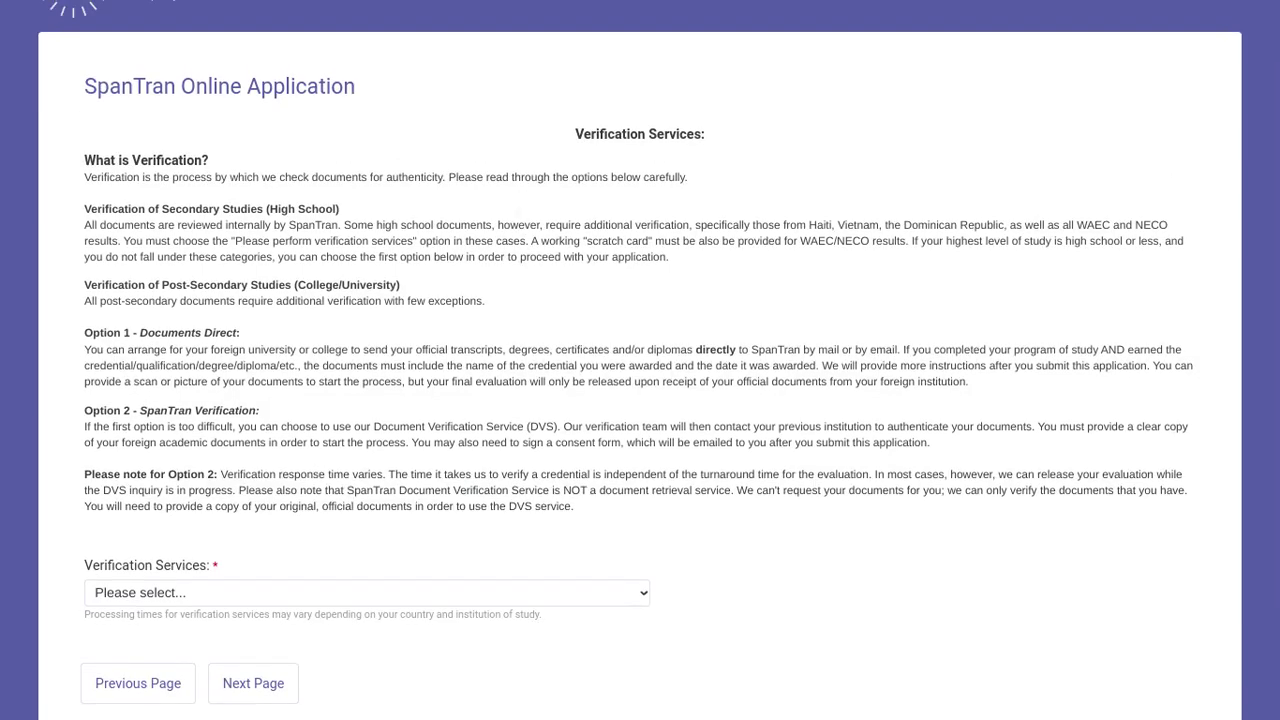
pyautogui.scroll(-1, 520, 197)
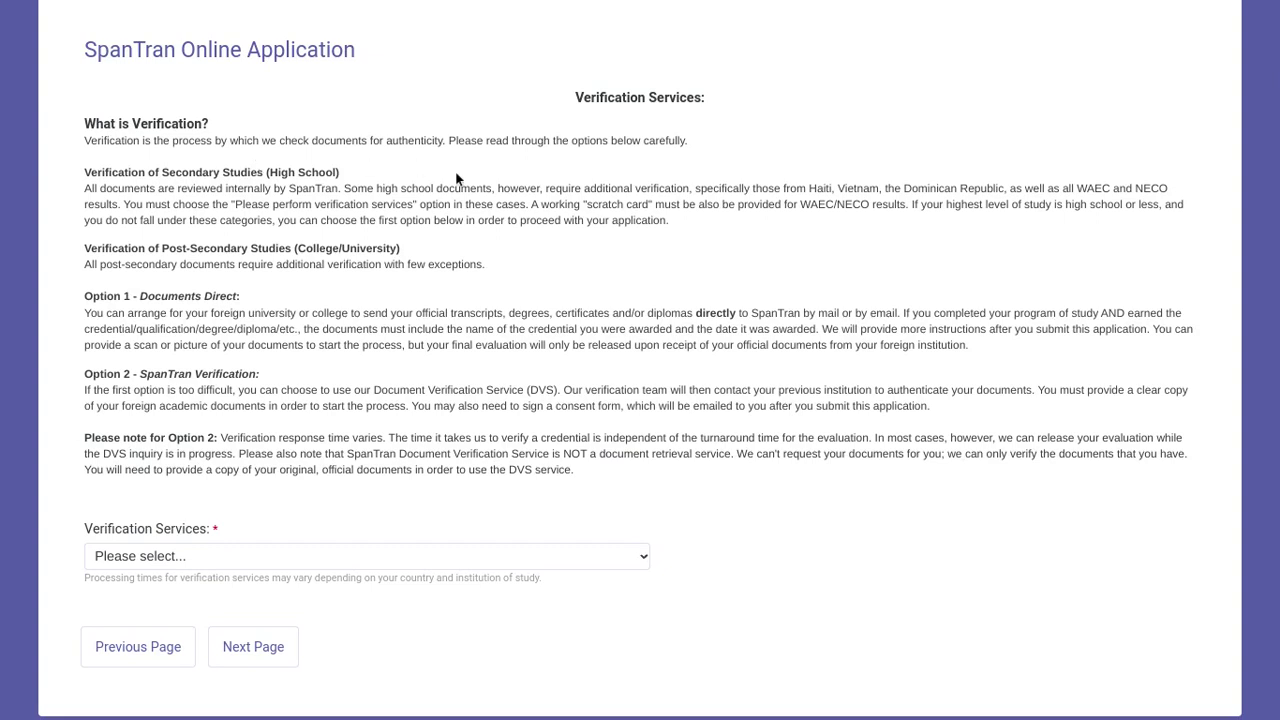
pyautogui.scroll(-1, 116, 178)
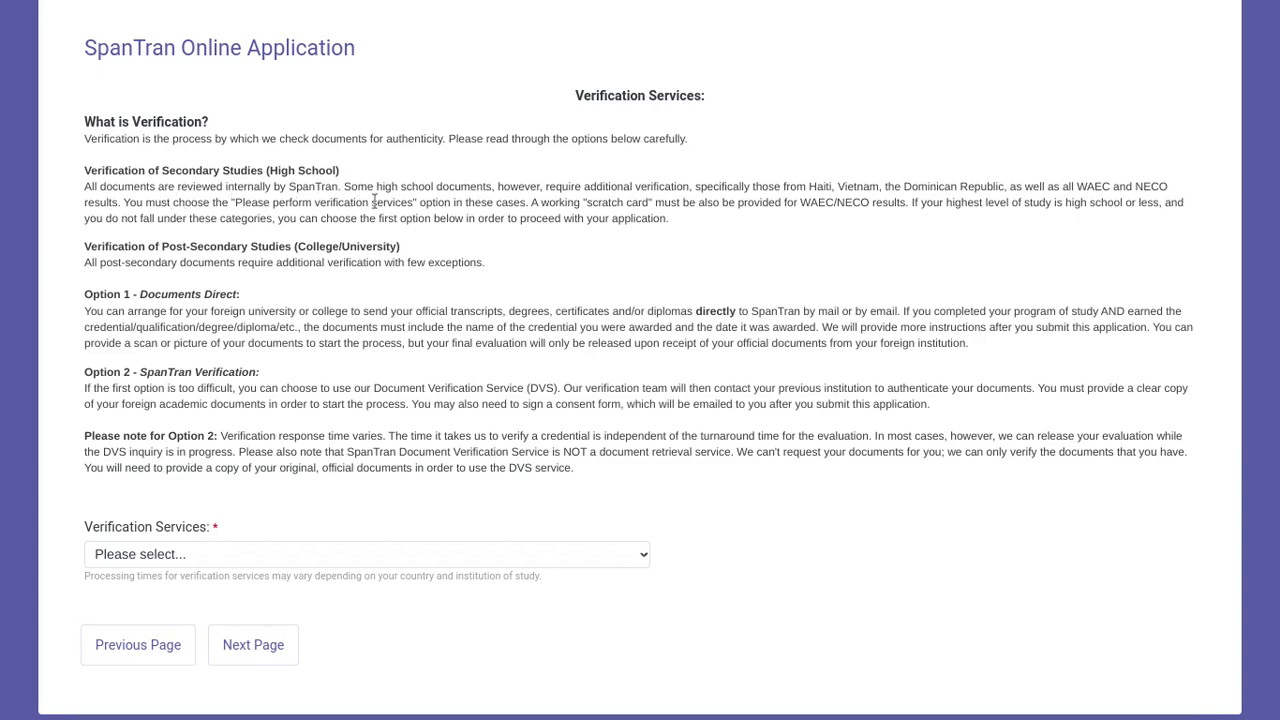
pyautogui.scroll(-1, 454, 198)
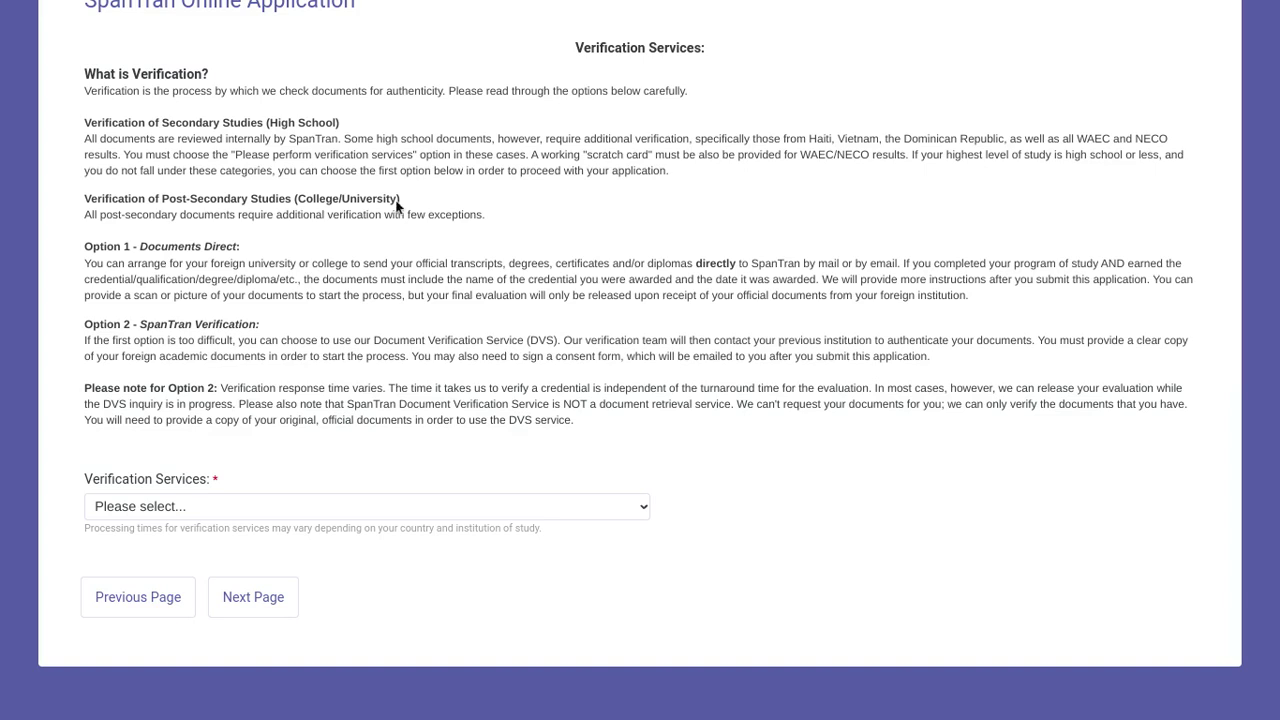
pyautogui.click(640, 510)
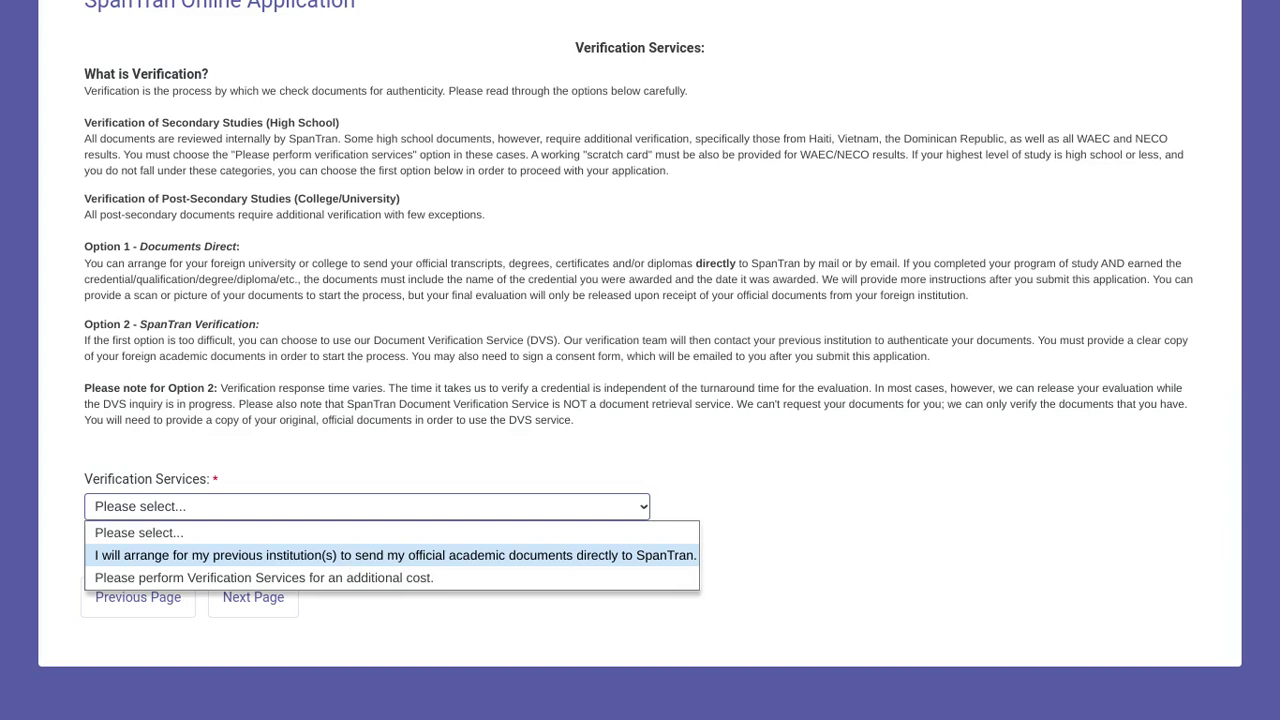
pyautogui.click(351, 563)
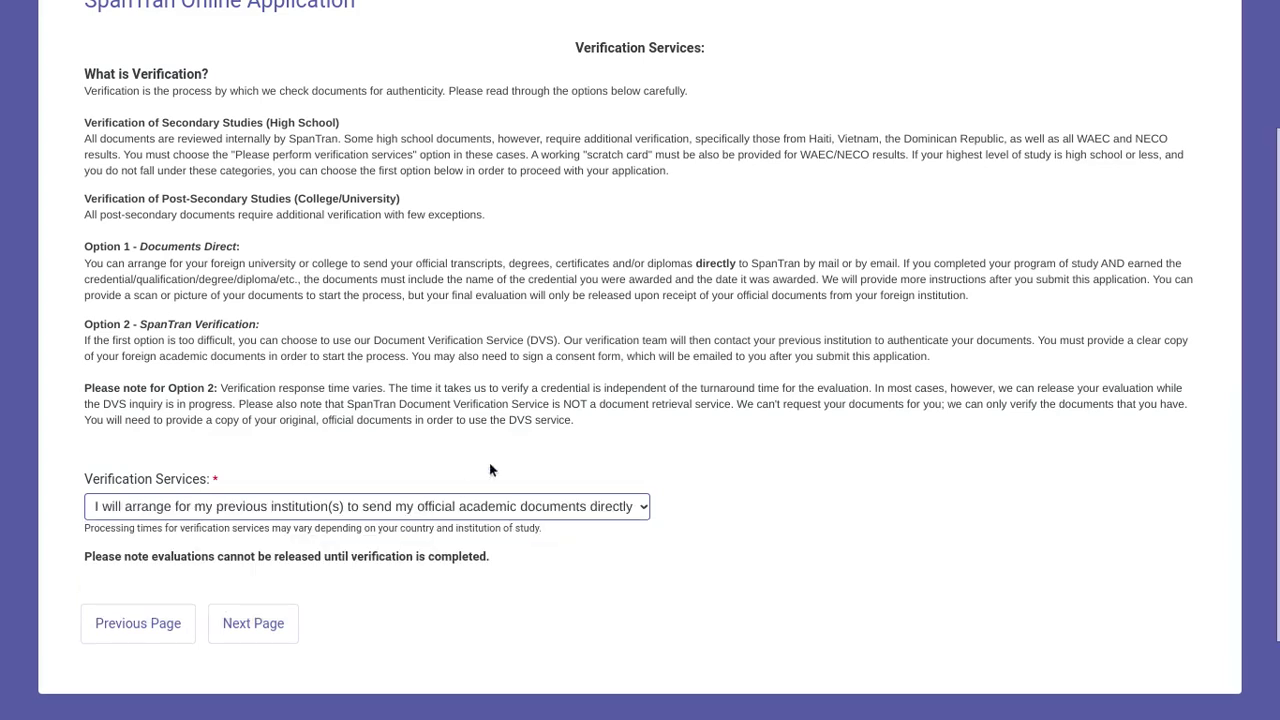
pyautogui.scroll(-1, 537, 449)
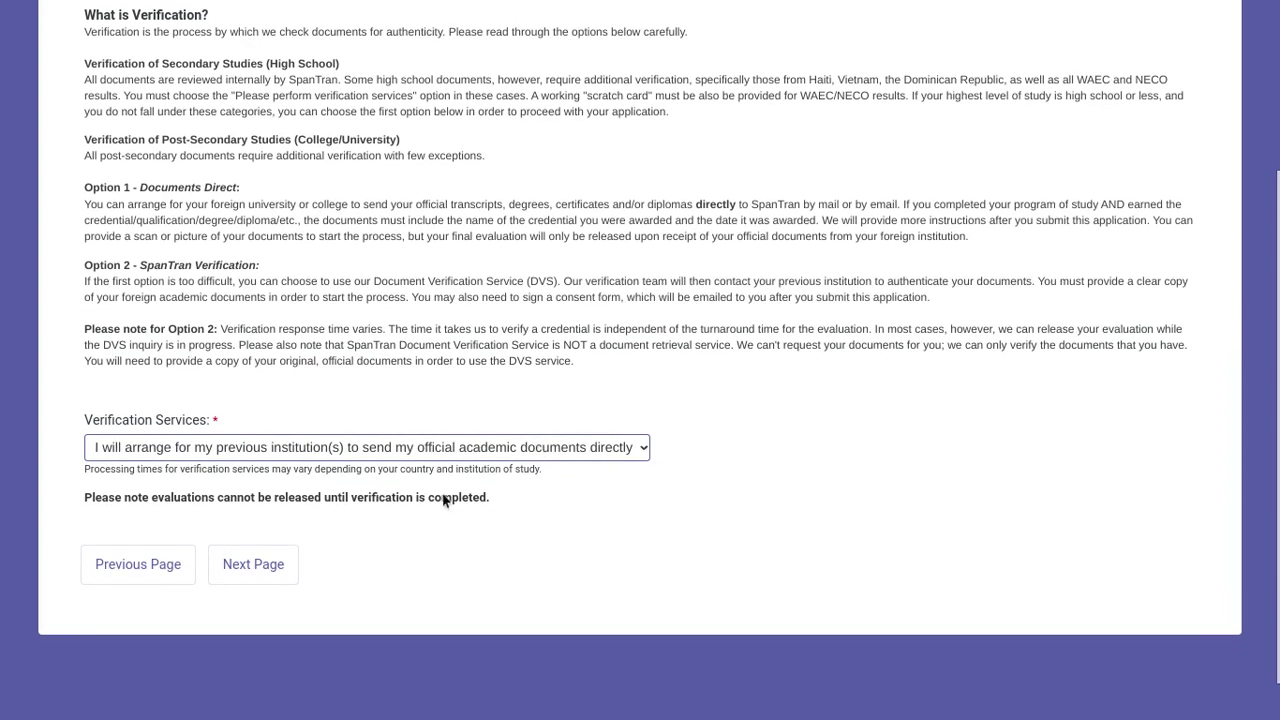
pyautogui.click(258, 577)
pyautogui.scroll(3, 516, 304)
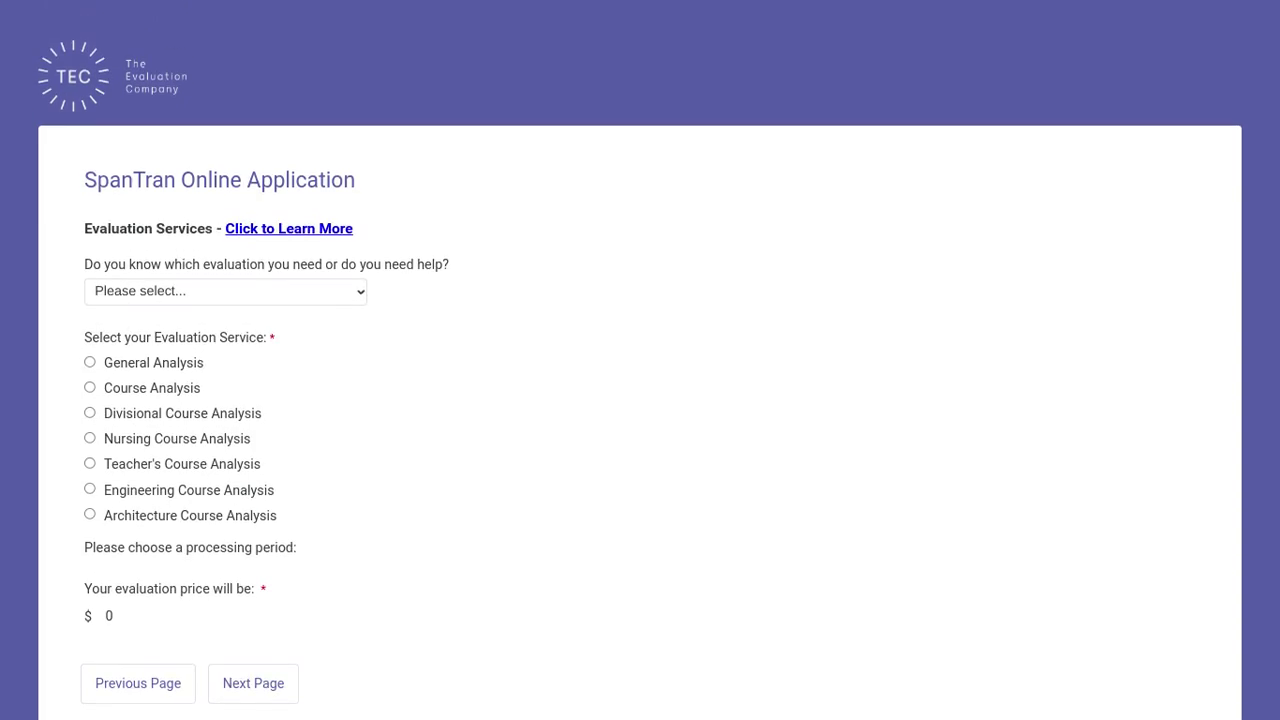
# Select Course Analysis as the evaluation service and try to continue without choosing a processing time.
pyautogui.scroll(-1, 640, 400)
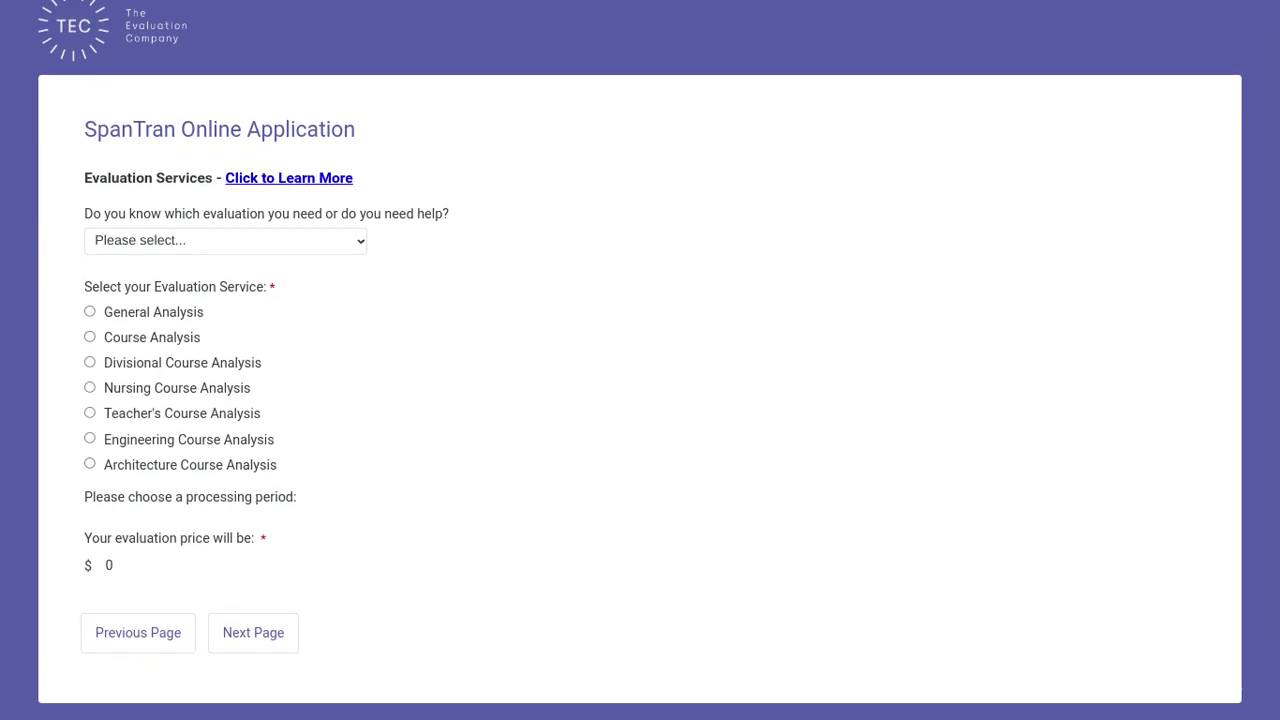
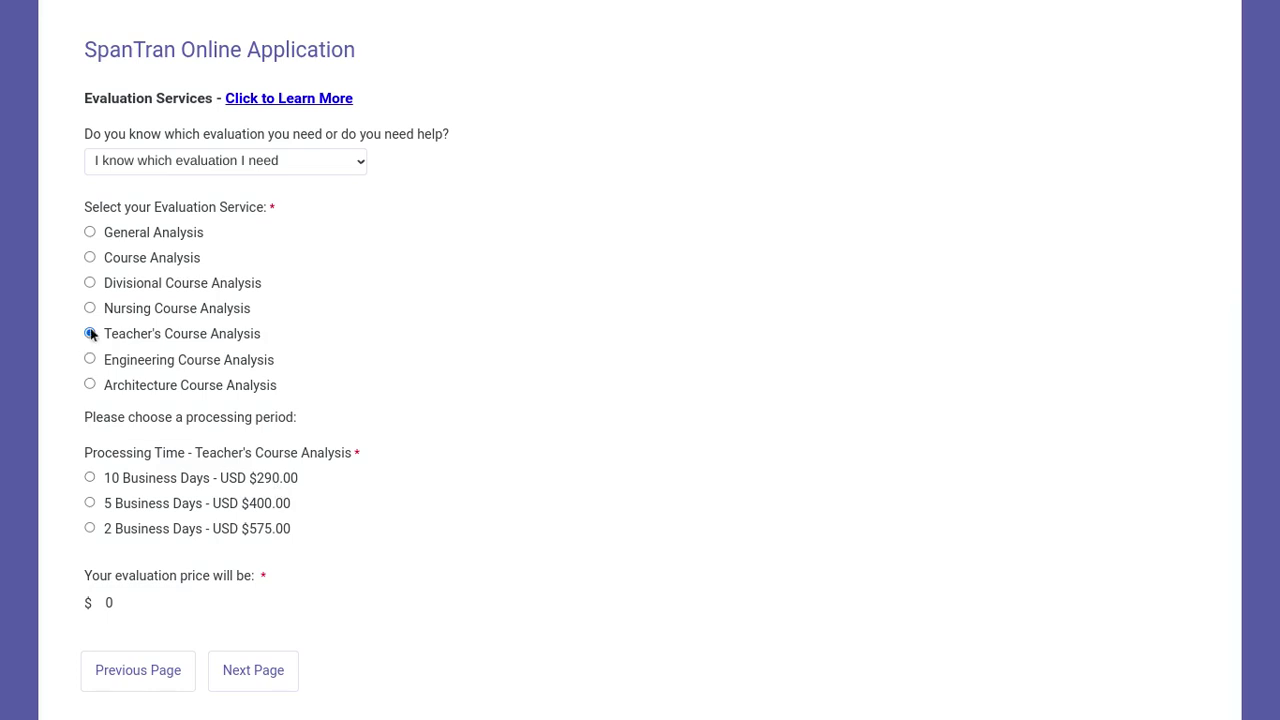
pyautogui.click(90, 258)
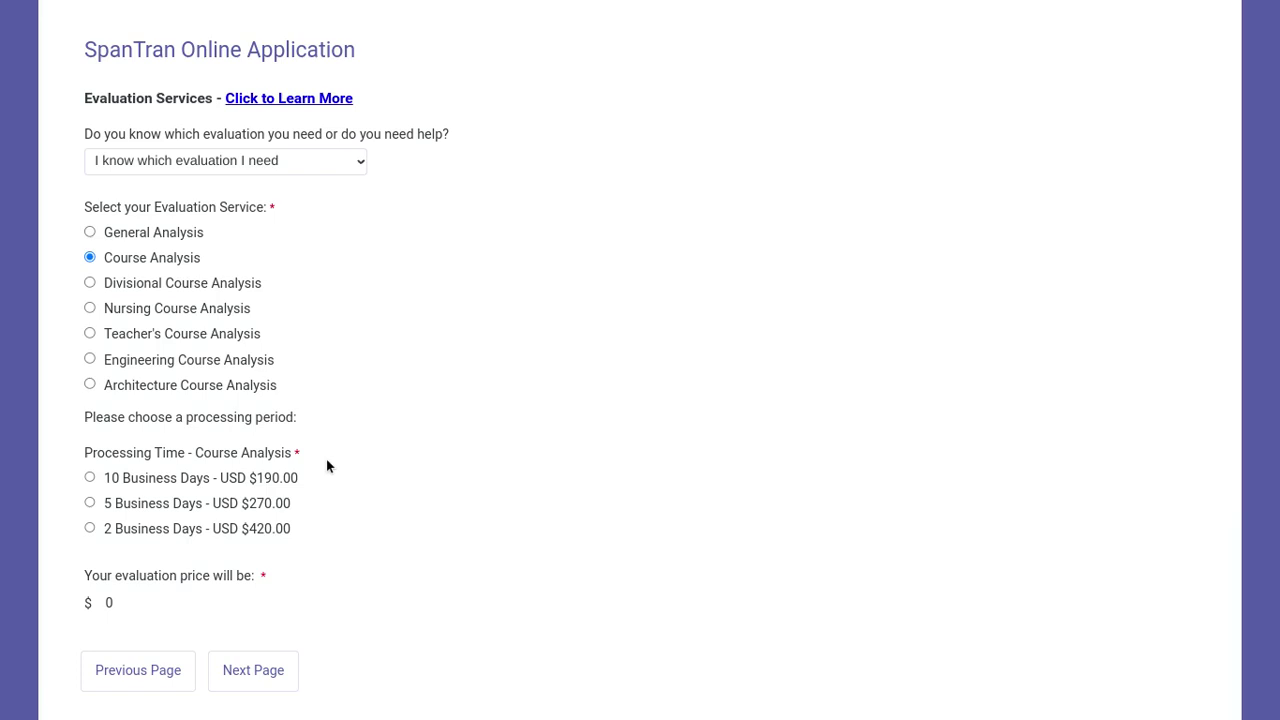
pyautogui.scroll(-2, 326, 463)
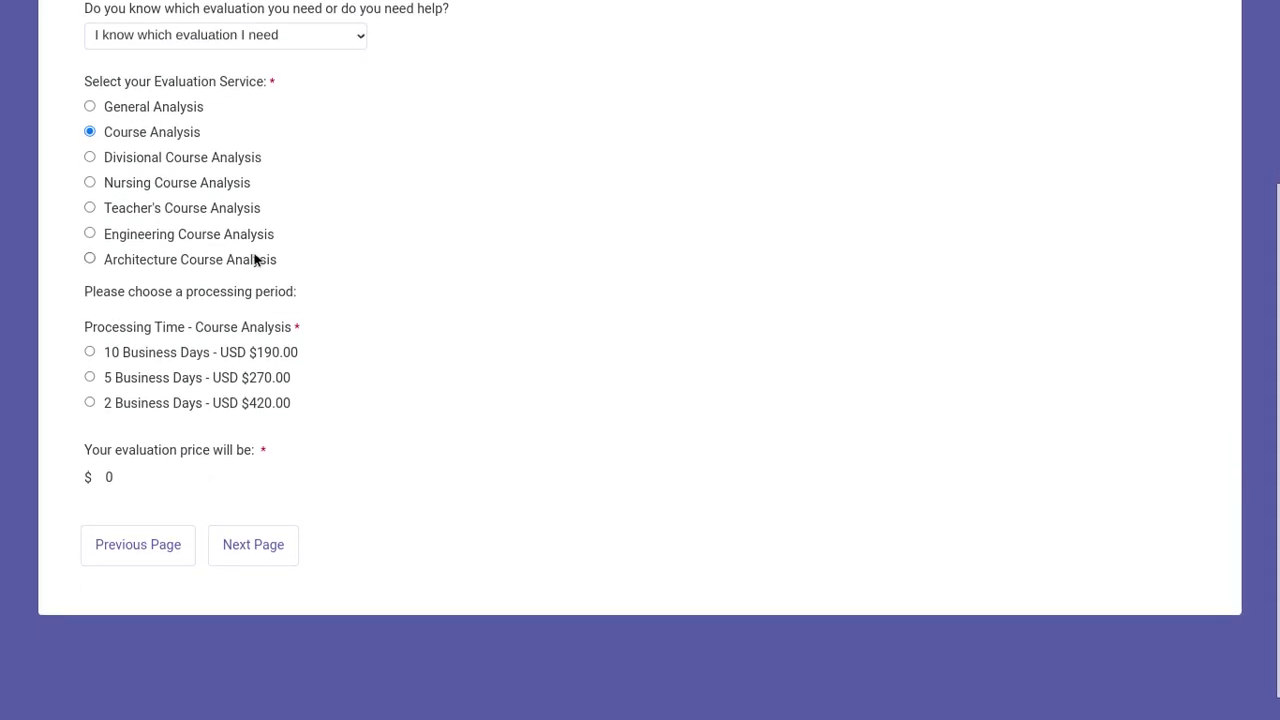
pyautogui.scroll(1, 255, 260)
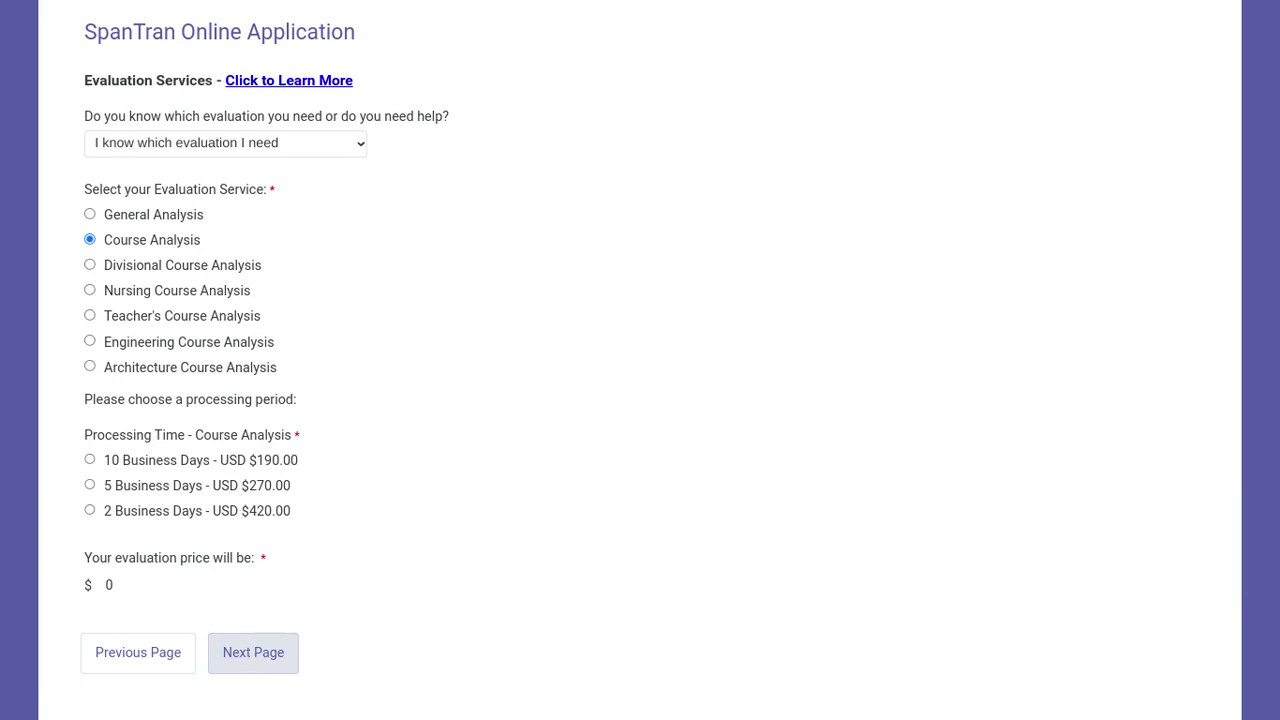
pyautogui.click(251, 657)
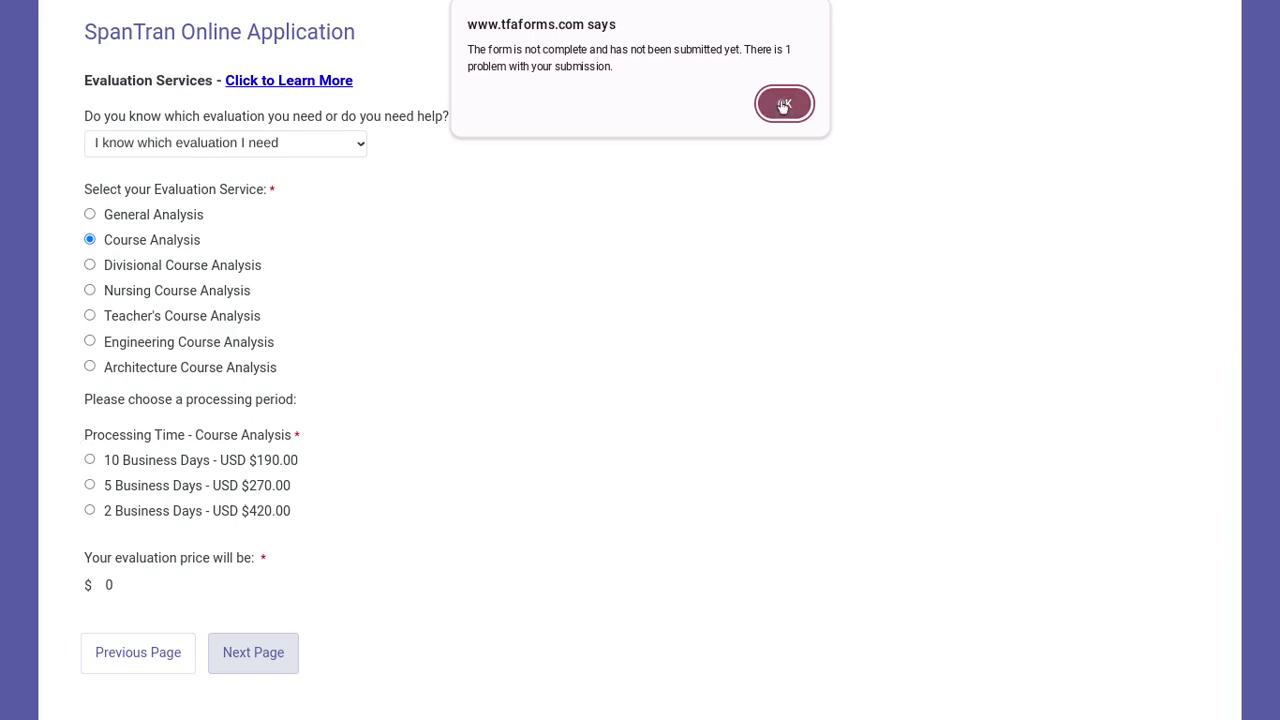
pyautogui.click(797, 107)
# Choose the 10 Business Days processing time at USD $190.00 for the Course Analysis and continue to the delivery page.
pyautogui.scroll(2, 546, 311)
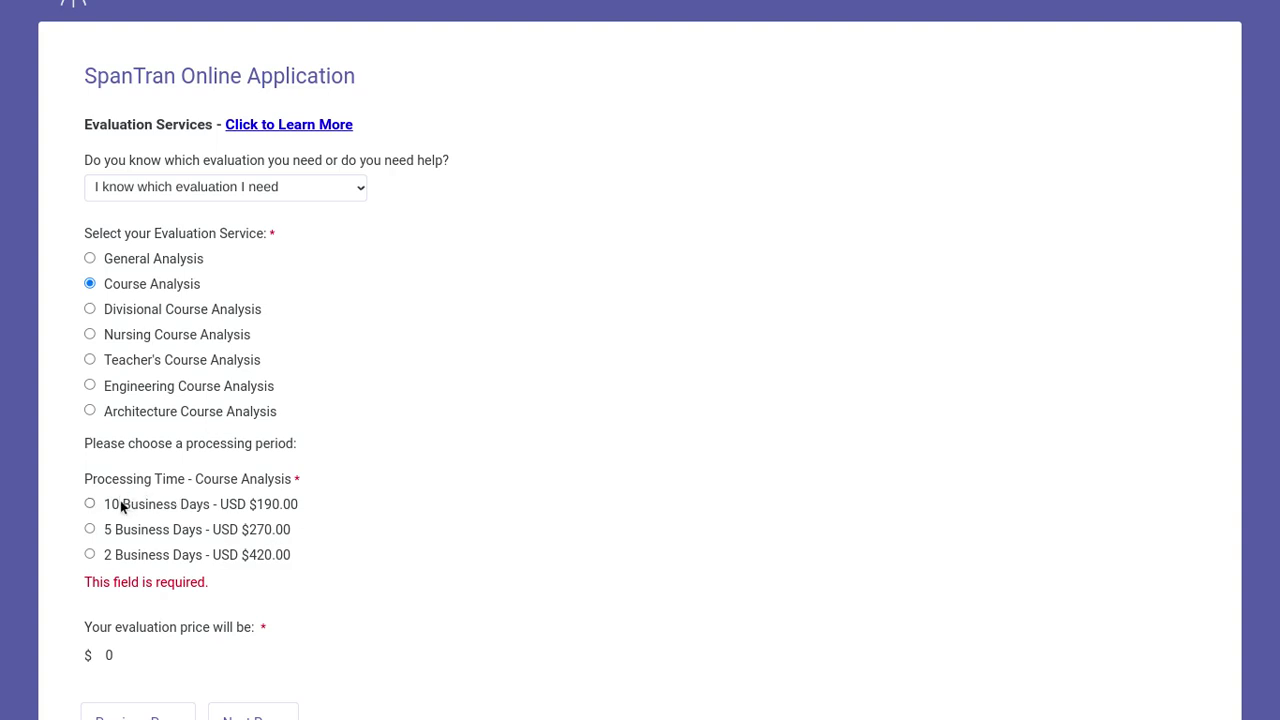
pyautogui.click(90, 504)
pyautogui.scroll(-1, 540, 389)
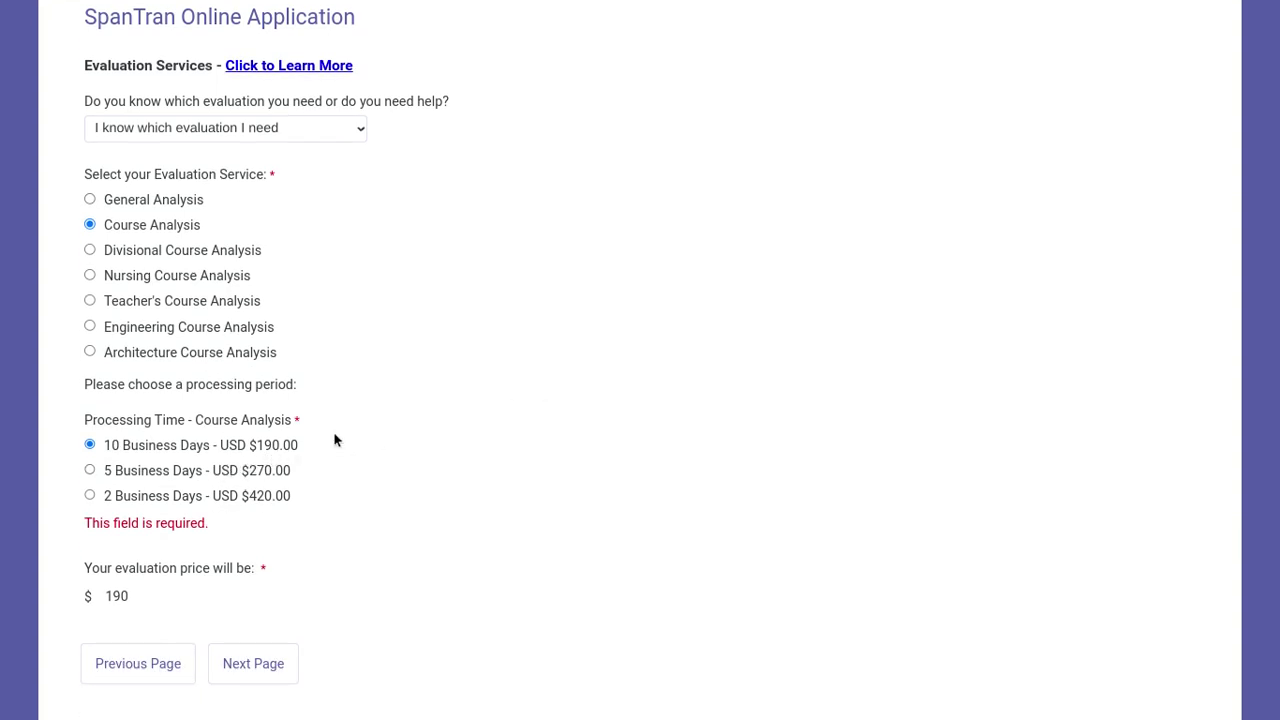
pyautogui.scroll(-1, 334, 437)
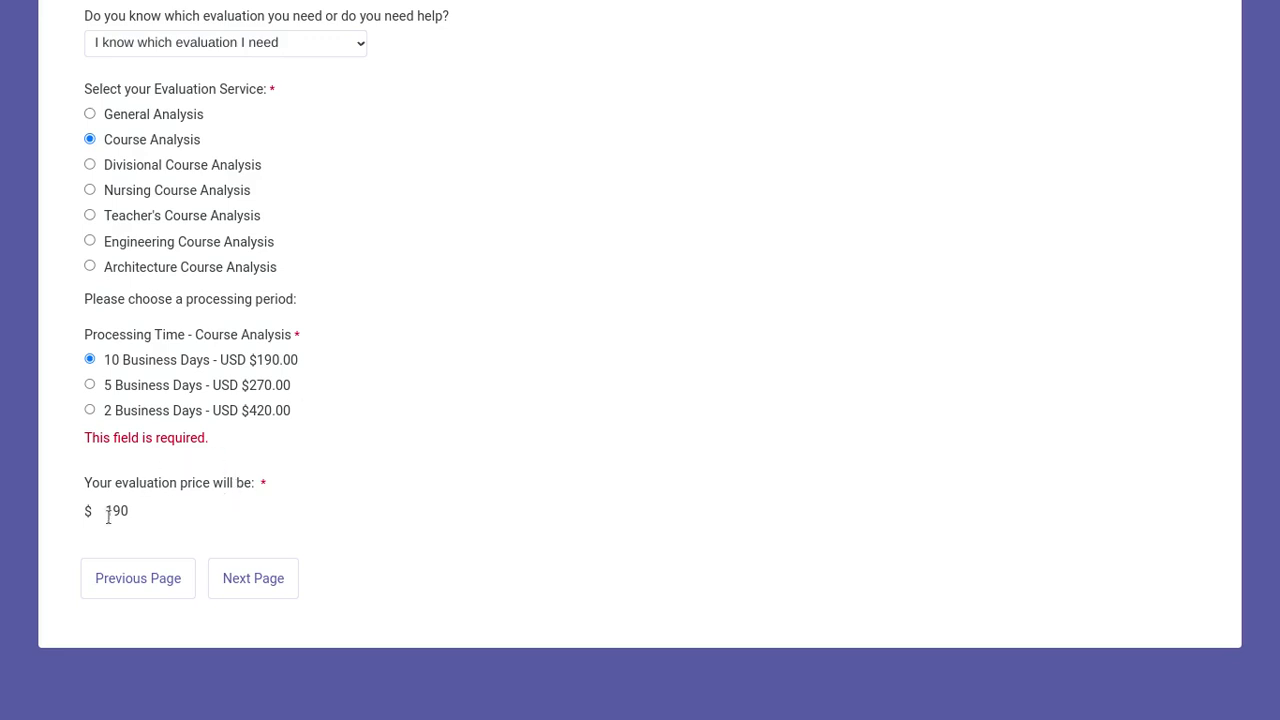
pyautogui.click(253, 581)
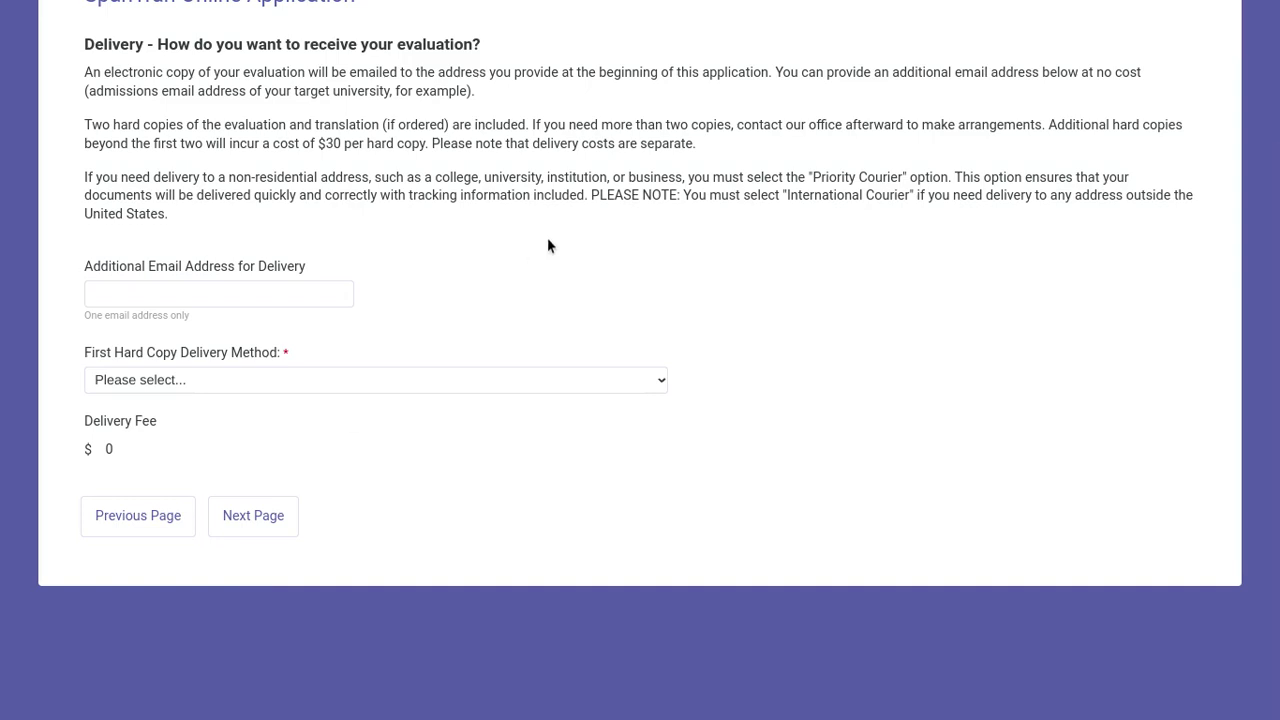
# Set the first hard copy delivery method to No hard copies and continue to the ID upload page.
pyautogui.scroll(2, 547, 240)
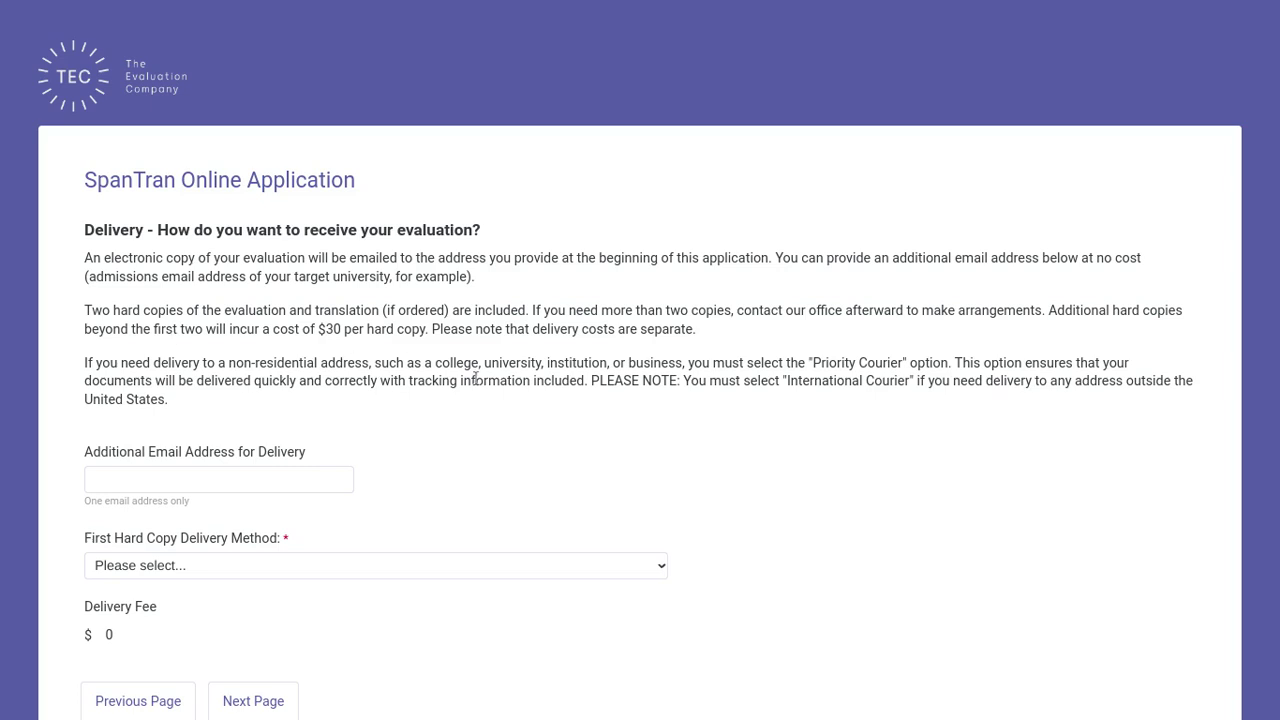
pyautogui.scroll(-2, 492, 397)
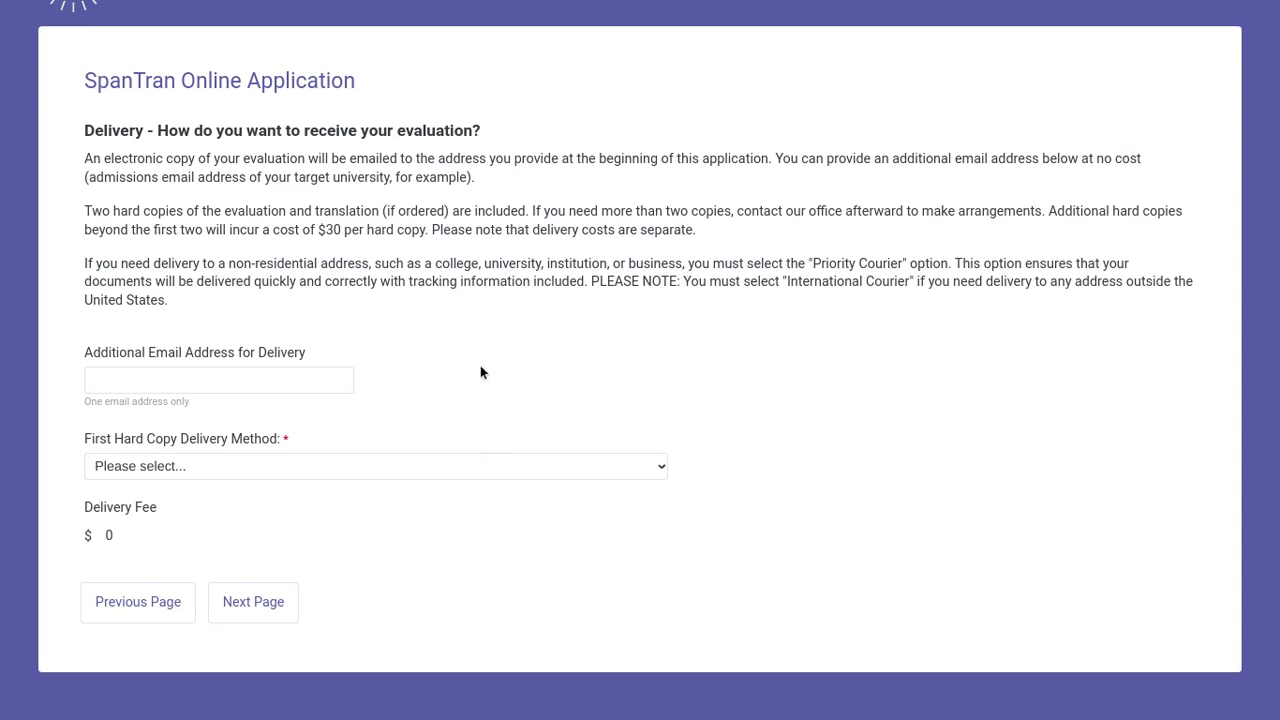
pyautogui.scroll(-1, 480, 372)
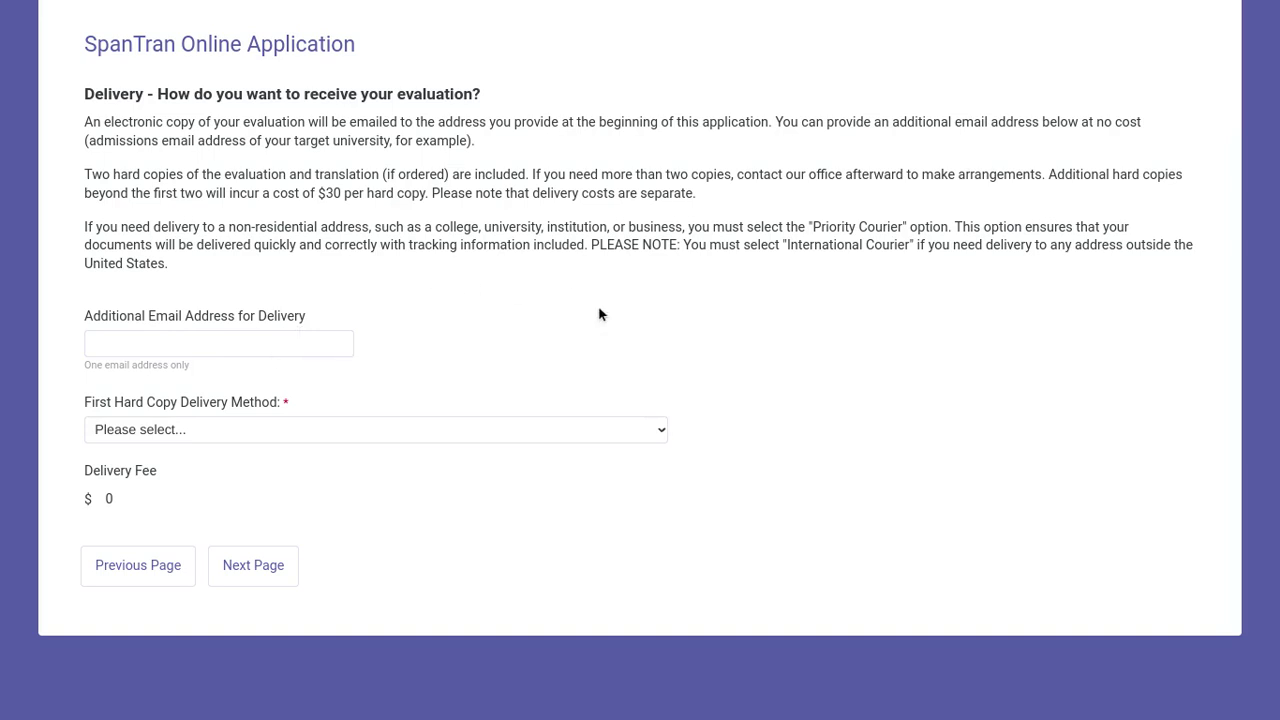
pyautogui.scroll(-1, 600, 311)
pyautogui.click(502, 380)
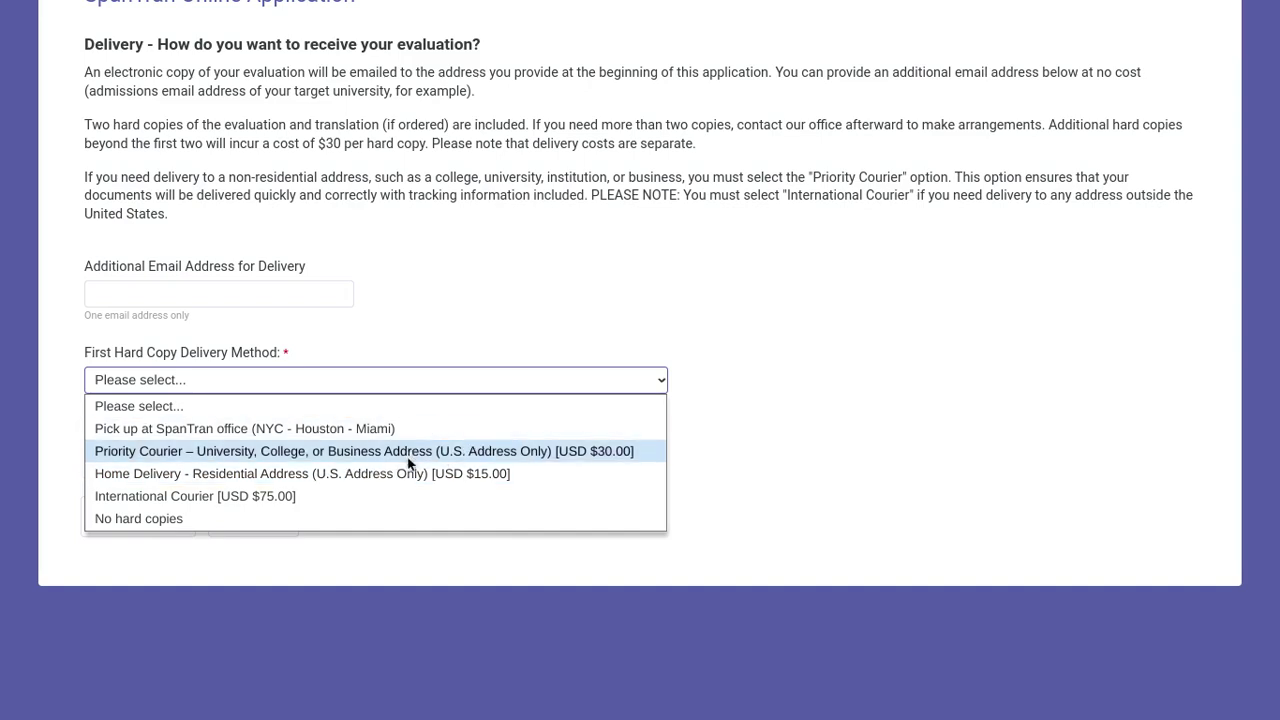
pyautogui.click(178, 527)
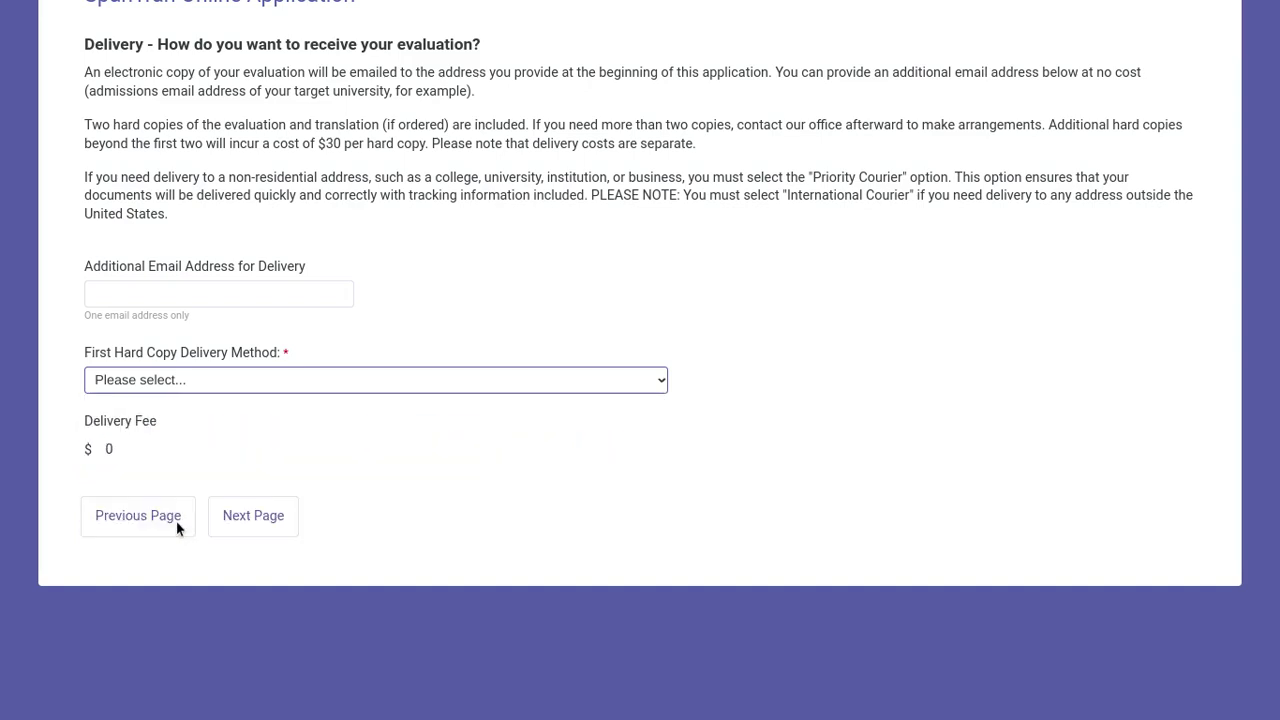
pyautogui.click(270, 521)
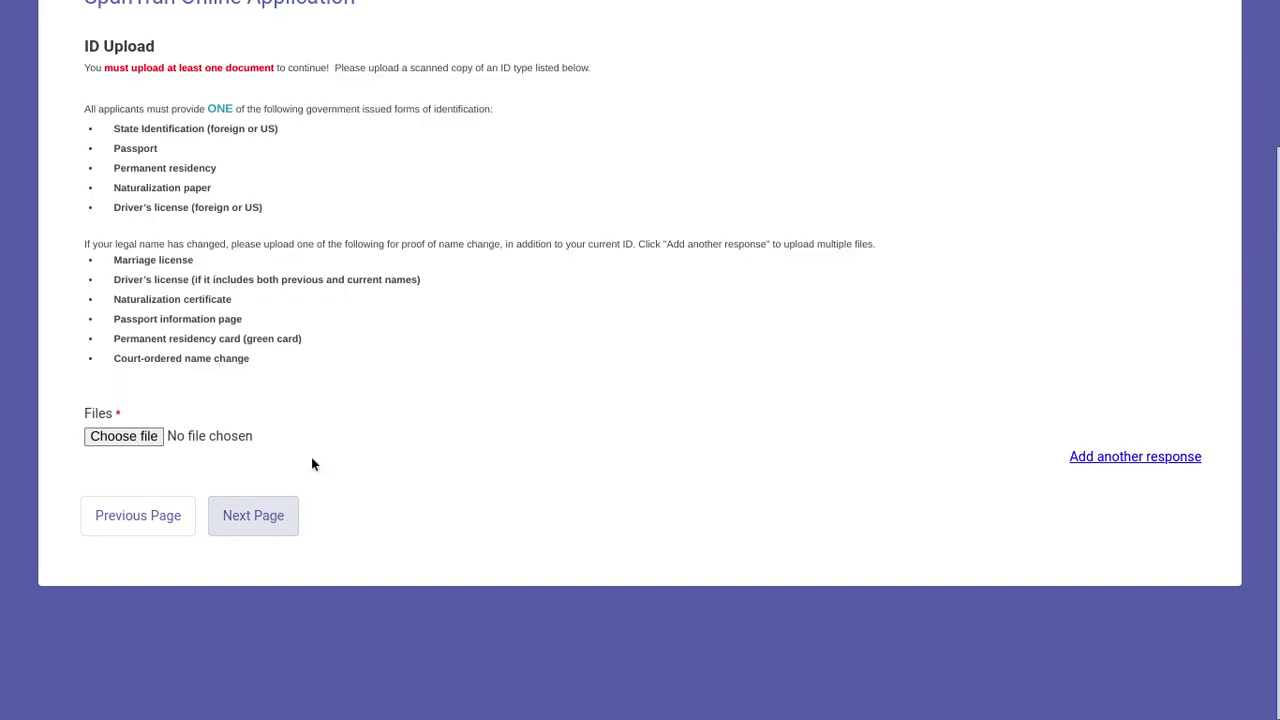
# Review the ID upload requirements, and for document submission choose to upload a scan or clear picture copy of the official academic documents.
pyautogui.scroll(-1, 484, 274)
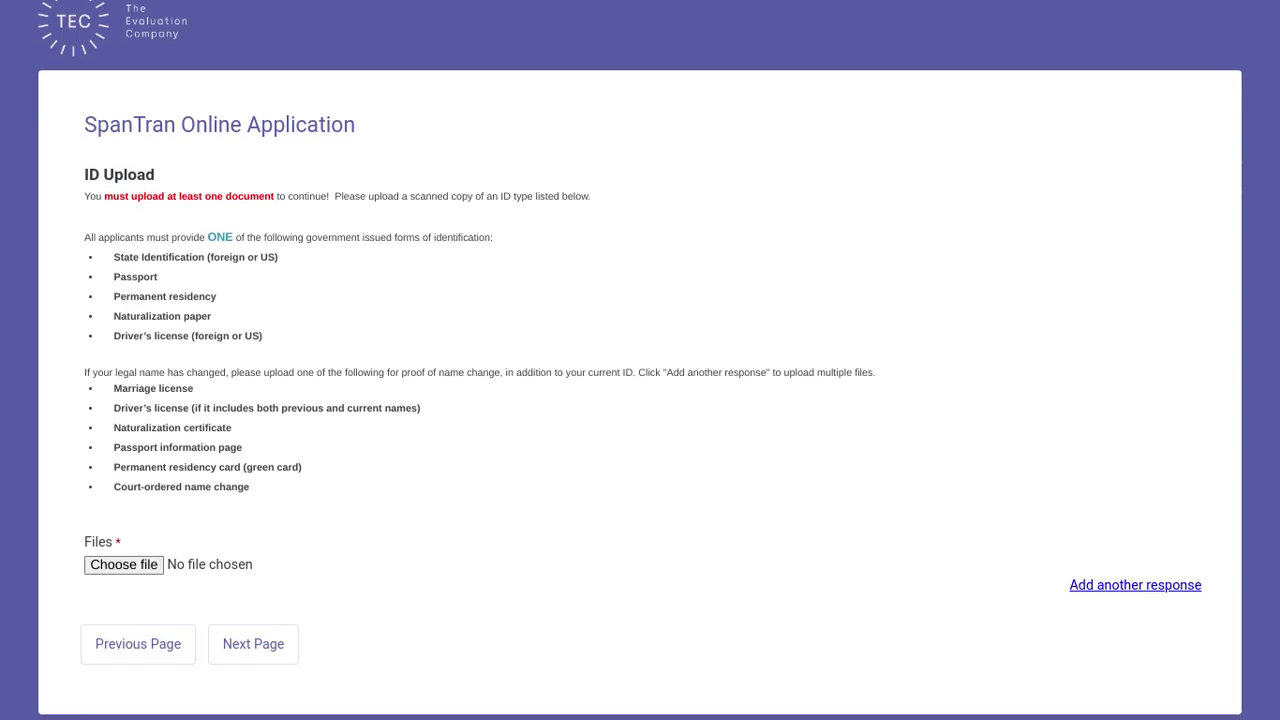
pyautogui.scroll(1, 187, 247)
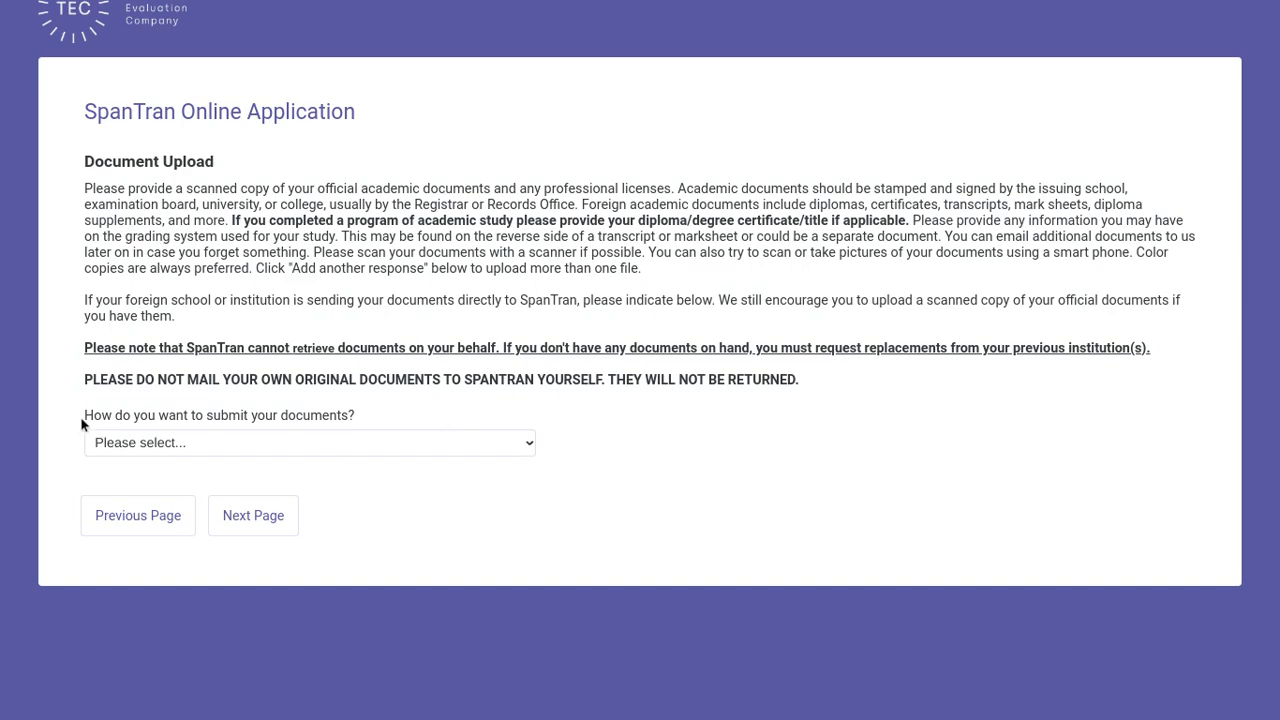
pyautogui.click(526, 444)
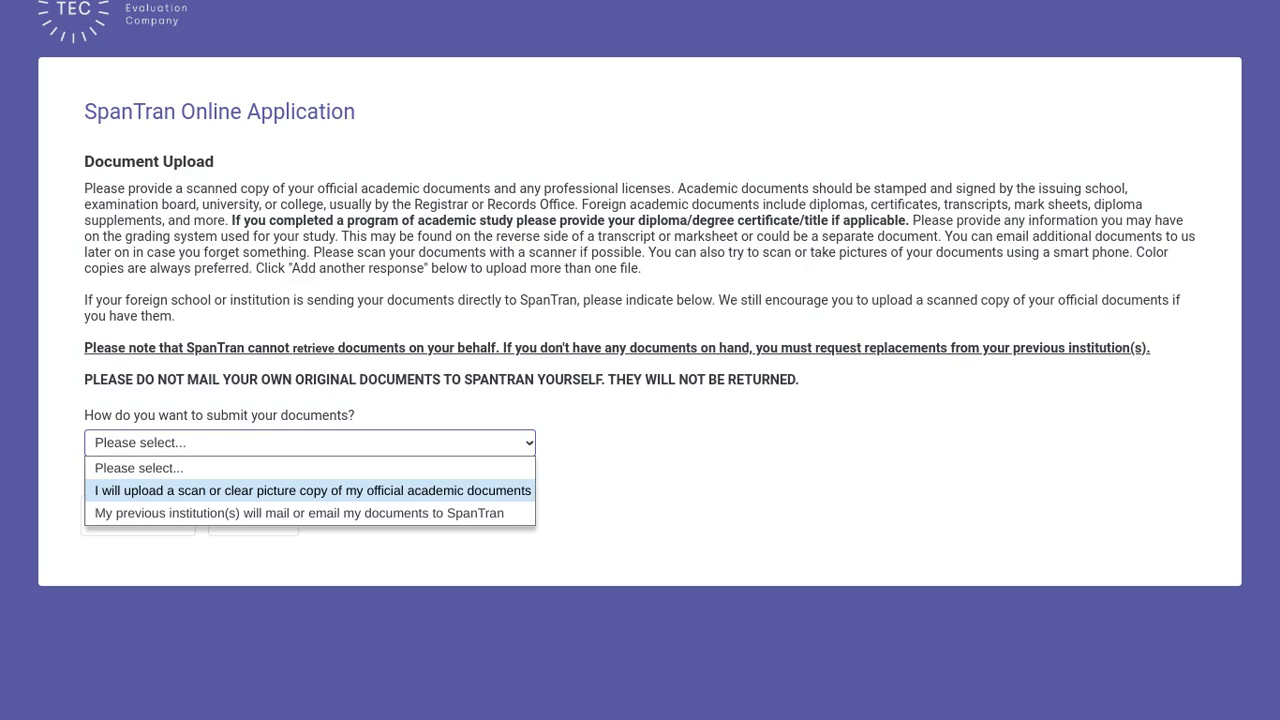
pyautogui.click(367, 491)
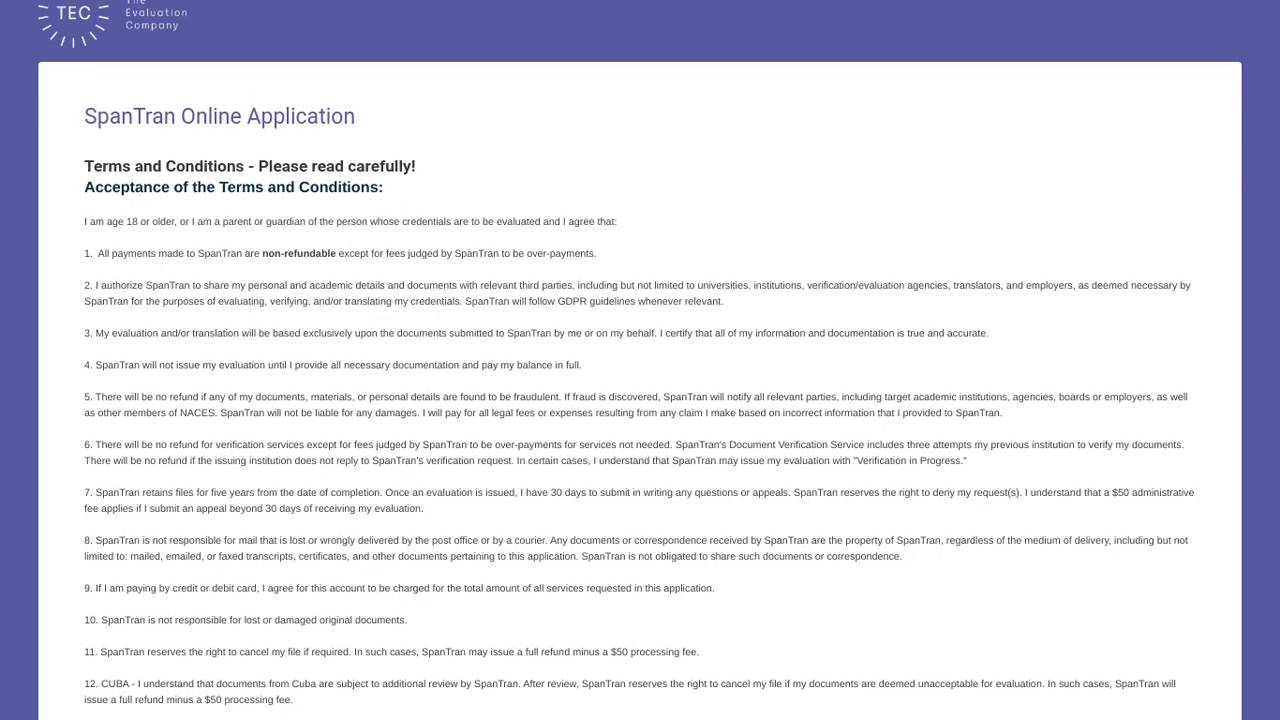
# Read through the numbered terms and conditions down to the signature field.
pyautogui.scroll(1, 640, 360)
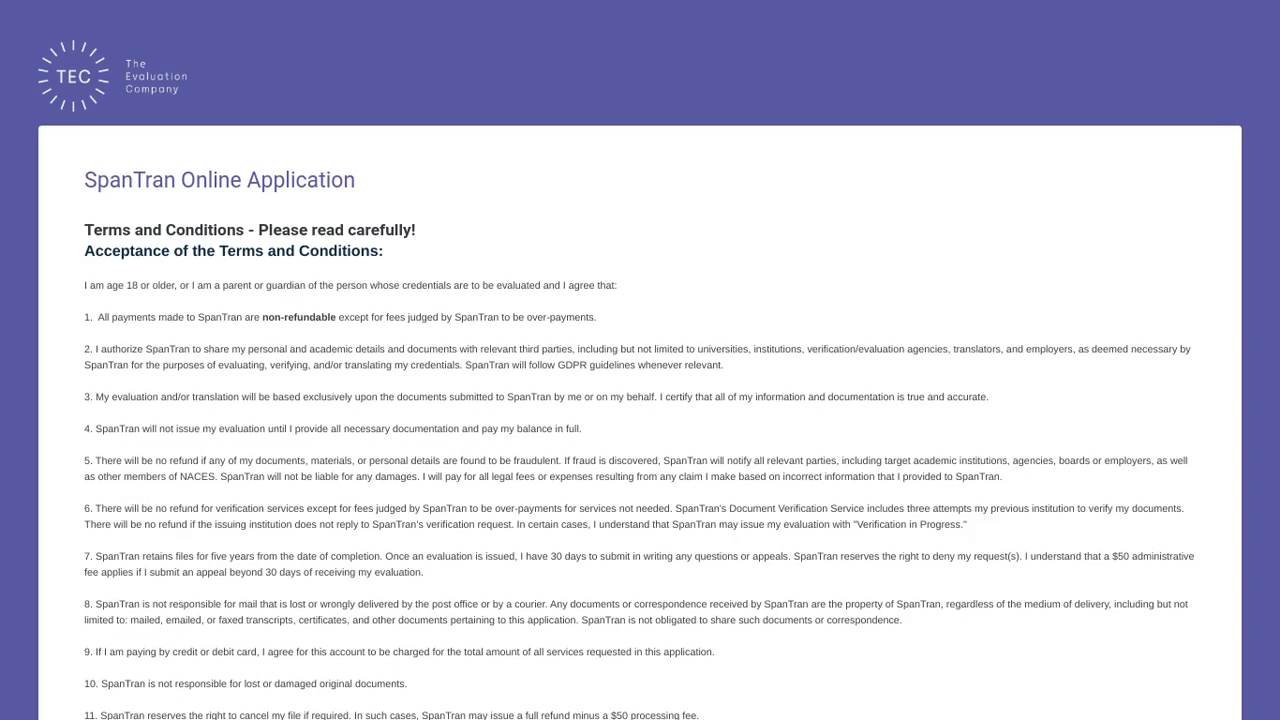
pyautogui.scroll(-1, 640, 360)
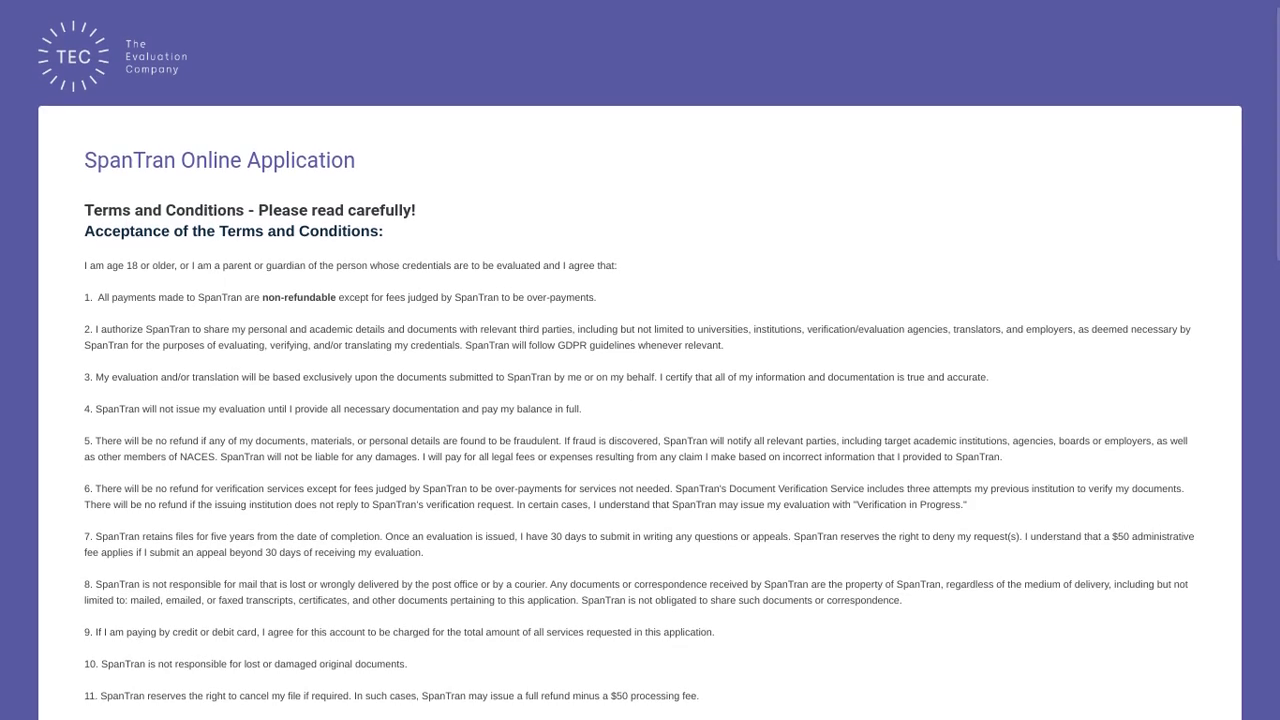
pyautogui.scroll(-1, 640, 360)
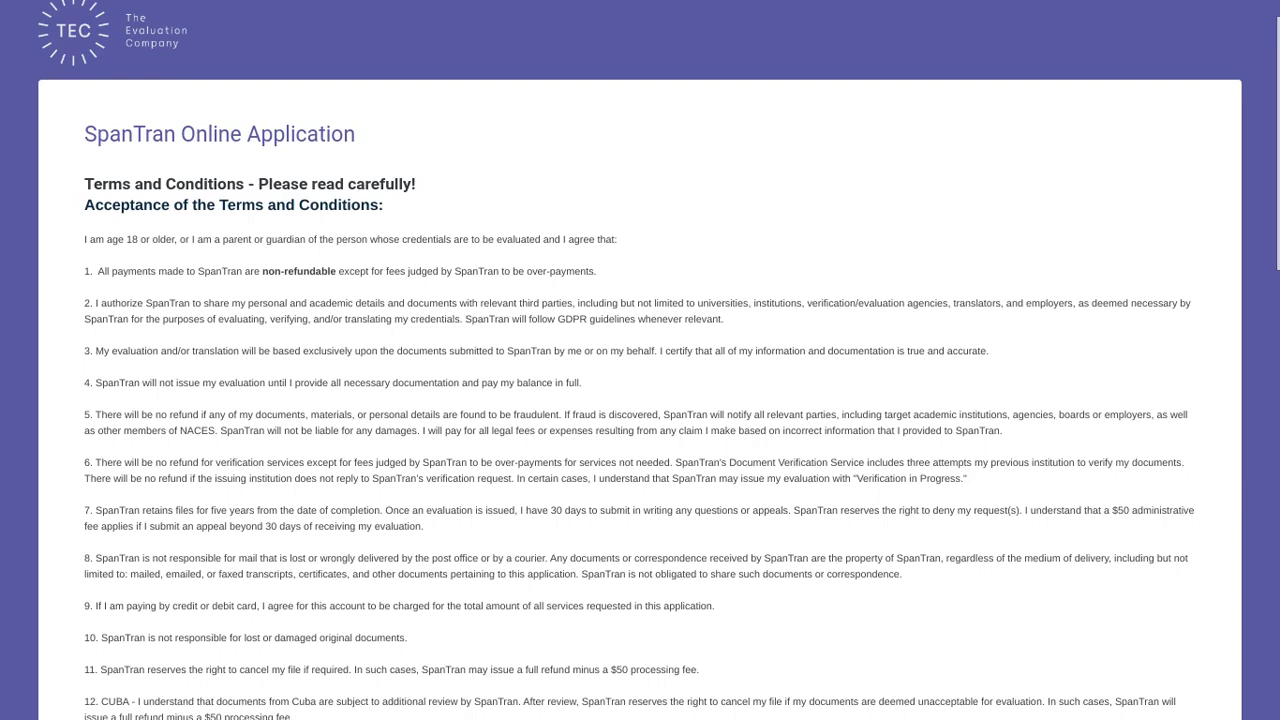
pyautogui.scroll(-1, 640, 360)
pyautogui.scroll(-2, 640, 360)
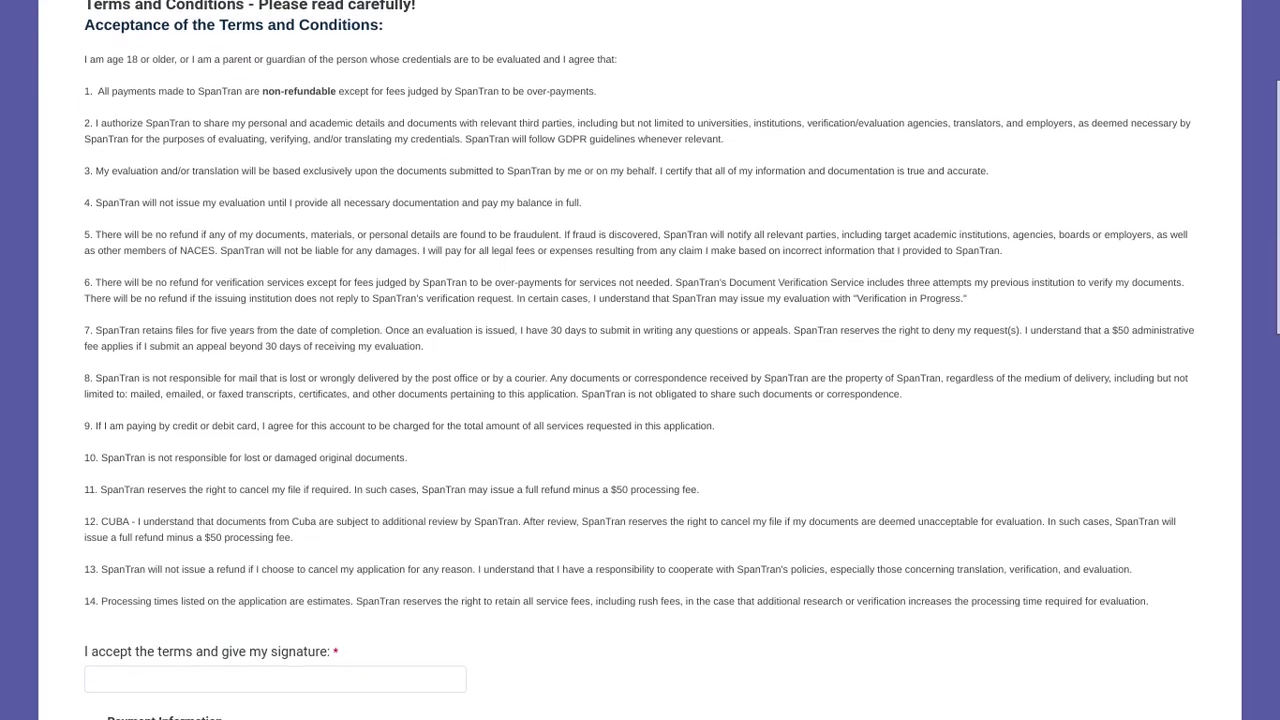
pyautogui.scroll(-3, 640, 360)
pyautogui.scroll(-4, 426, 305)
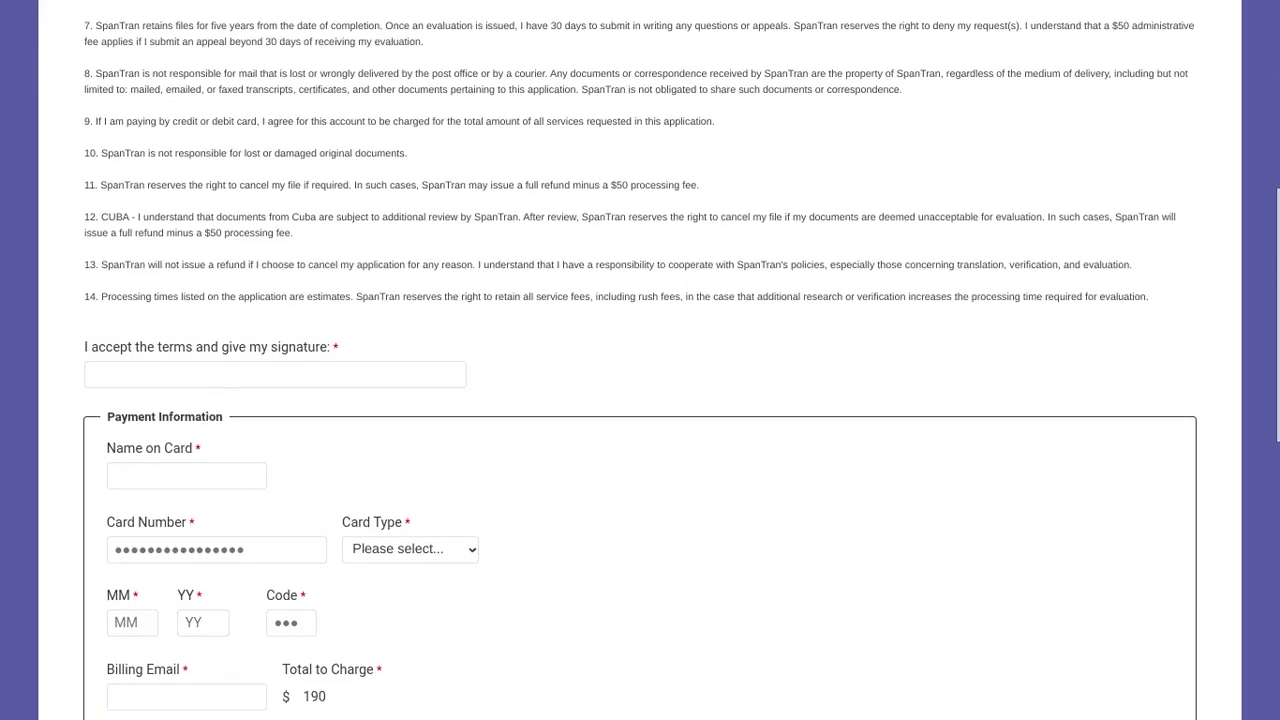
# Examine the signature, payment information and billing address fields, the total to charge and the reCAPTCHA at the end of the application.
pyautogui.scroll(1, 370, 308)
pyautogui.scroll(-4, 370, 308)
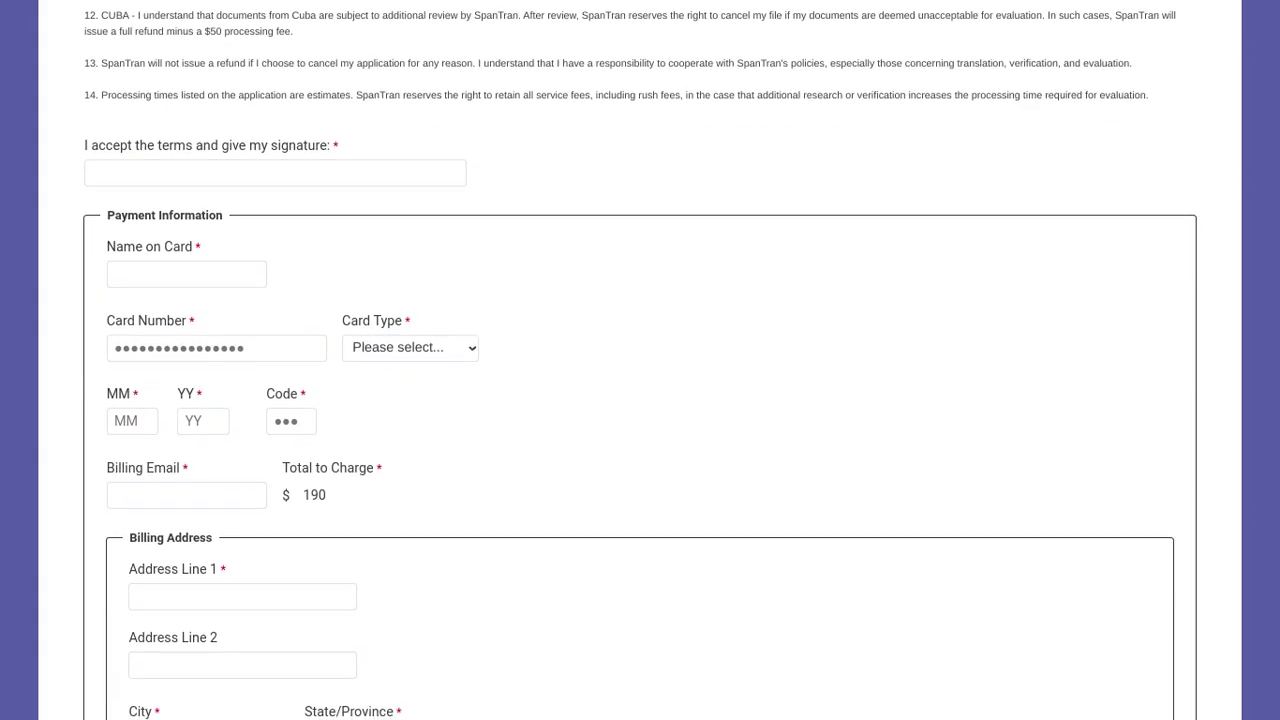
pyautogui.scroll(-2, 417, 343)
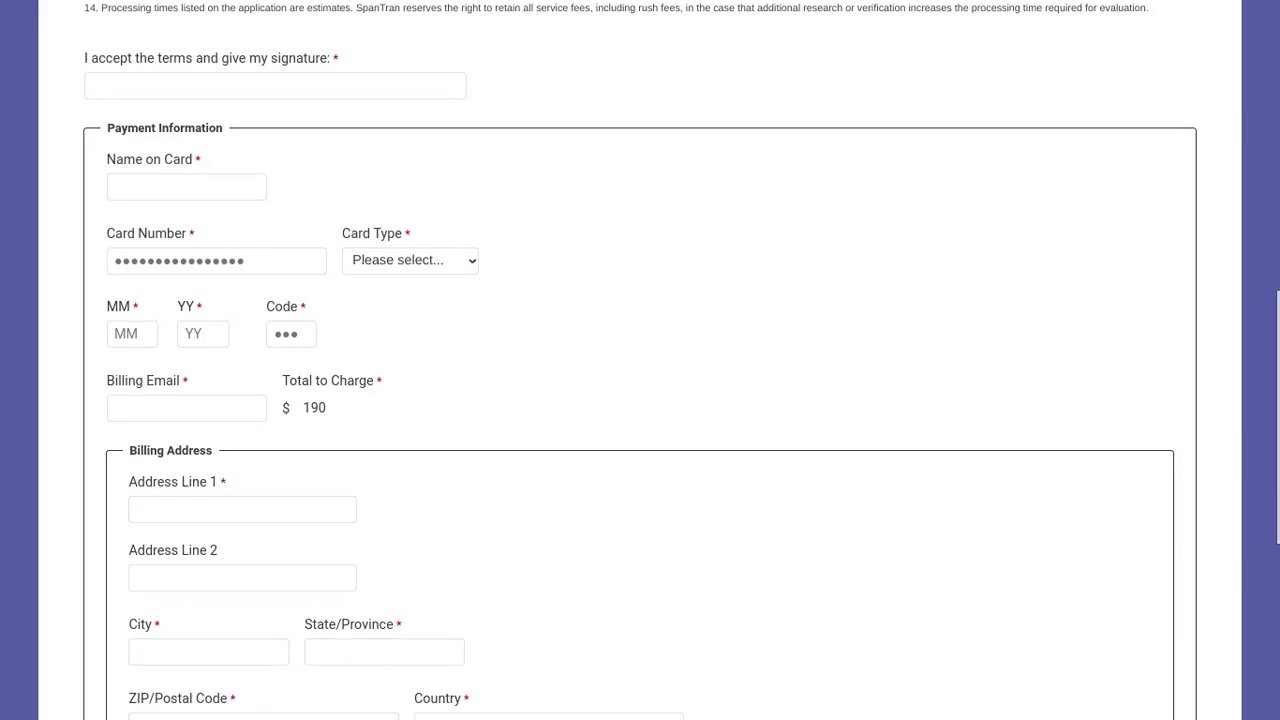
pyautogui.scroll(-1, 655, 236)
pyautogui.scroll(-6, 655, 236)
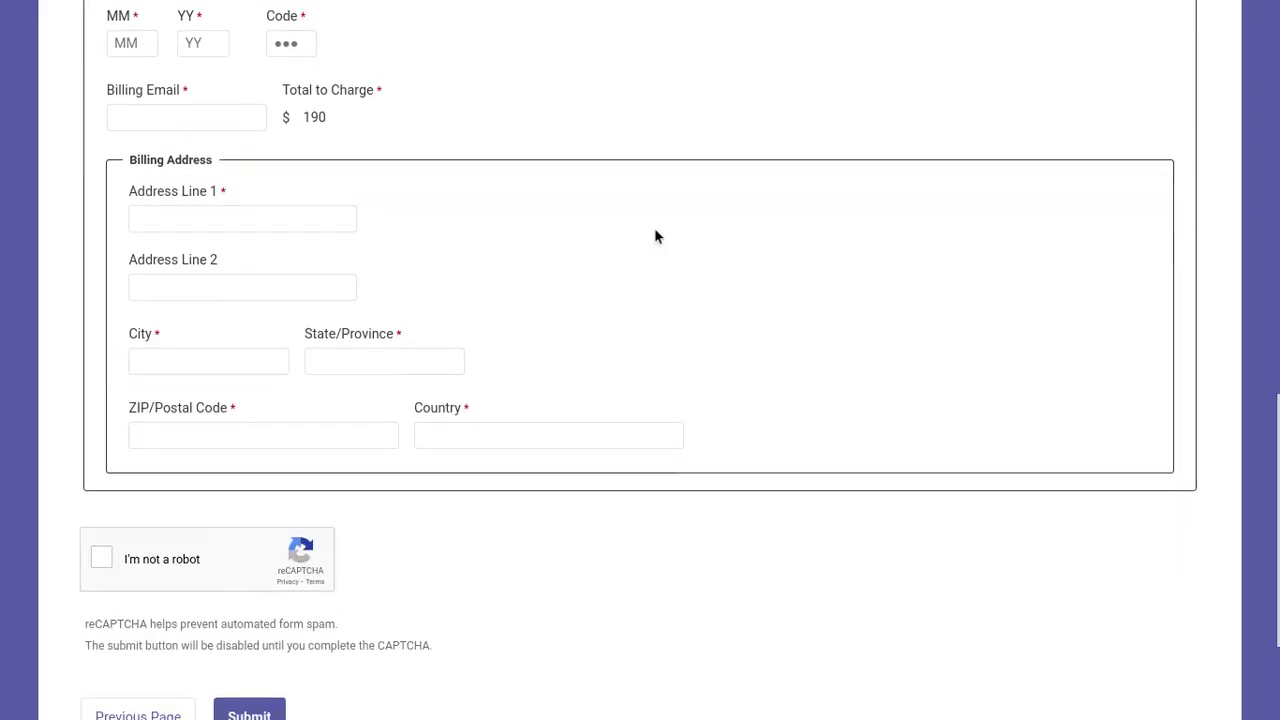
pyautogui.scroll(6, 655, 236)
pyautogui.scroll(1, 786, 256)
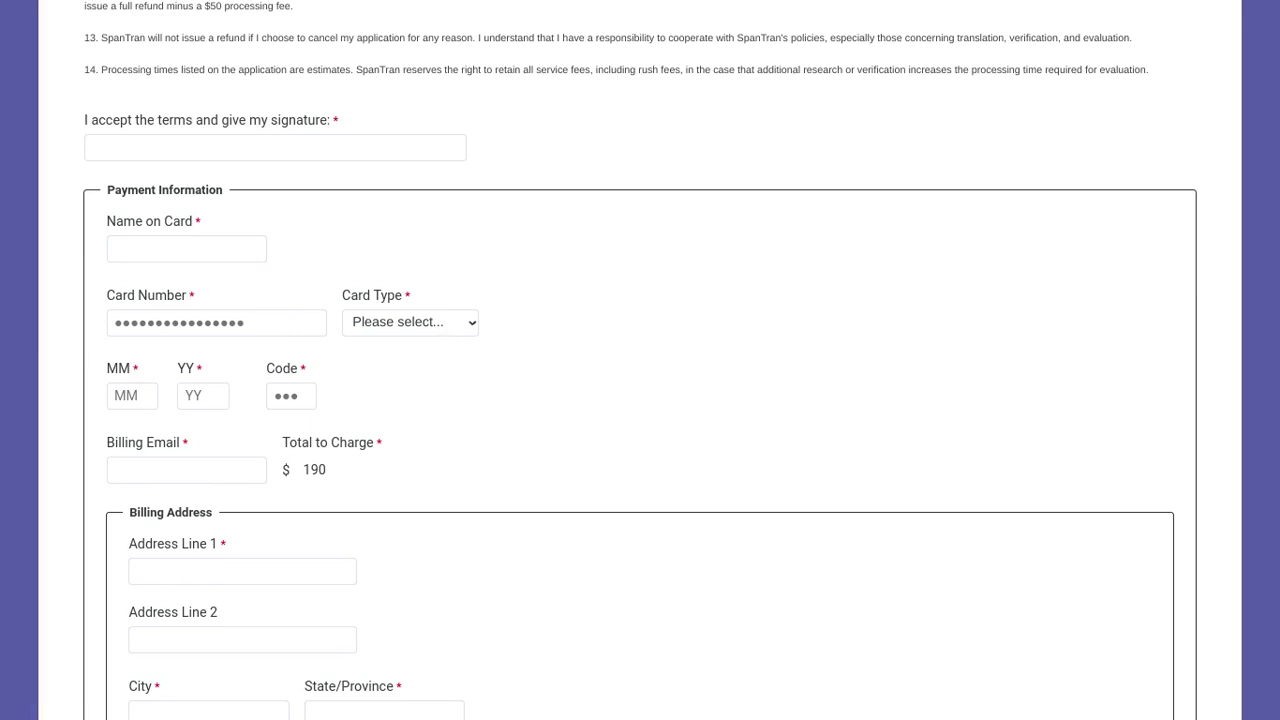
pyautogui.scroll(-2, 640, 360)
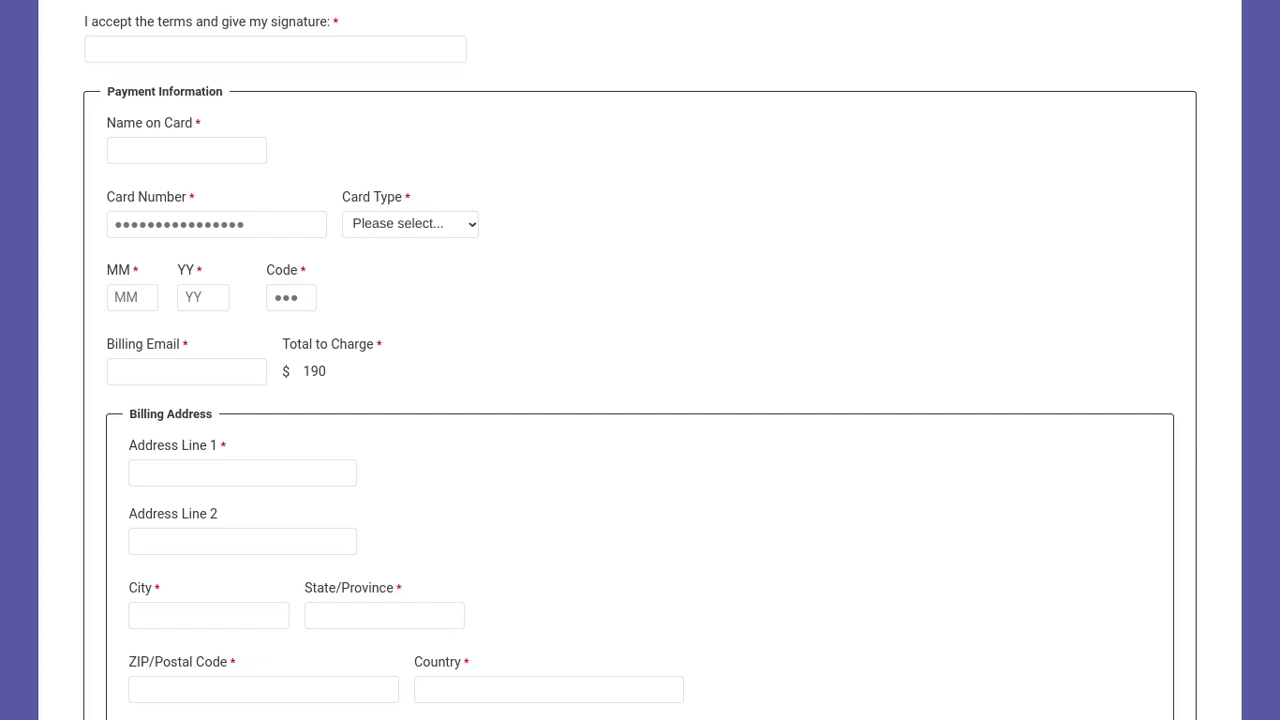
pyautogui.scroll(-5, 640, 360)
pyautogui.scroll(3, 640, 360)
pyautogui.scroll(3, 640, 360)
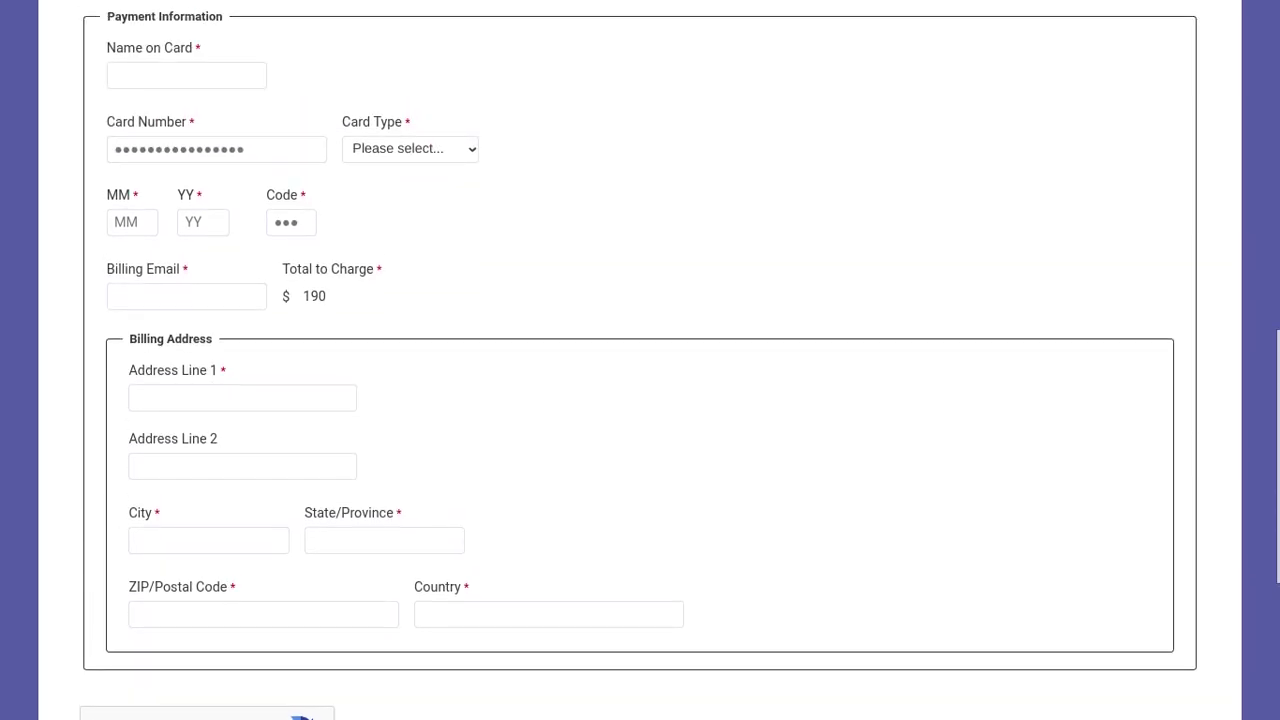
pyautogui.scroll(2, 640, 360)
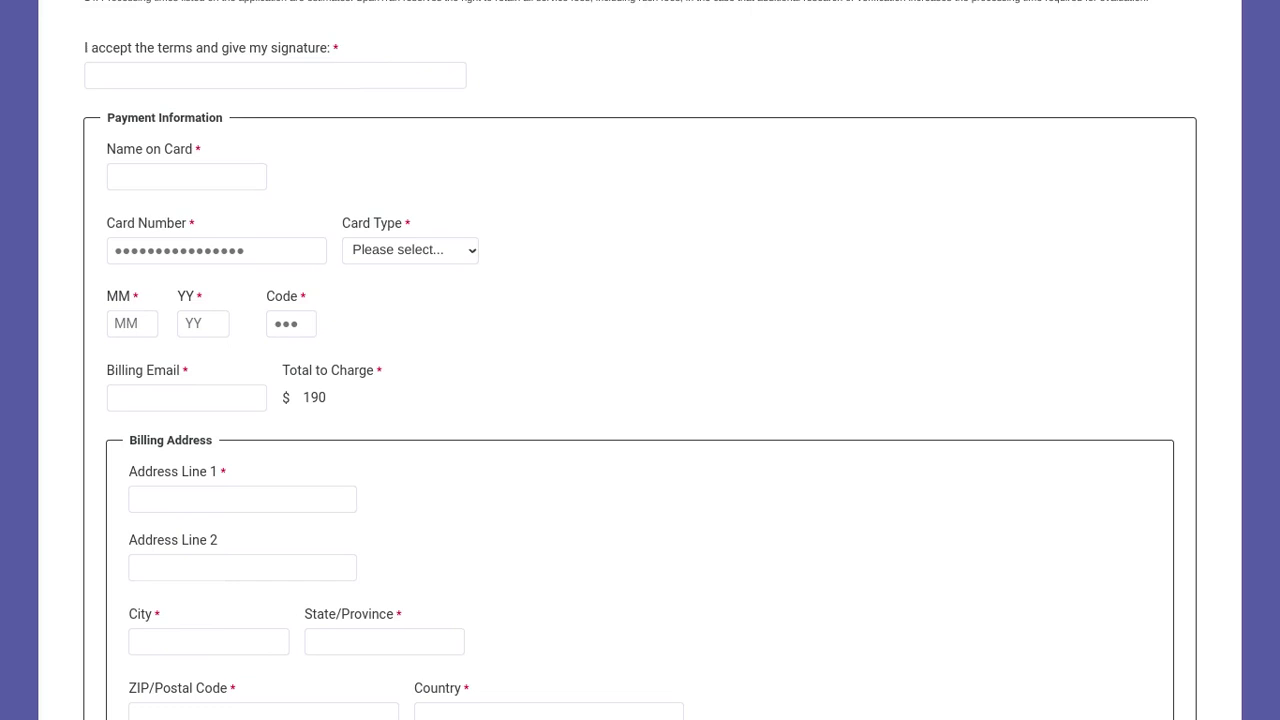
# Check the available card types and the card expiry month field in the payment information, leaving both unfilled.
pyautogui.click(467, 249)
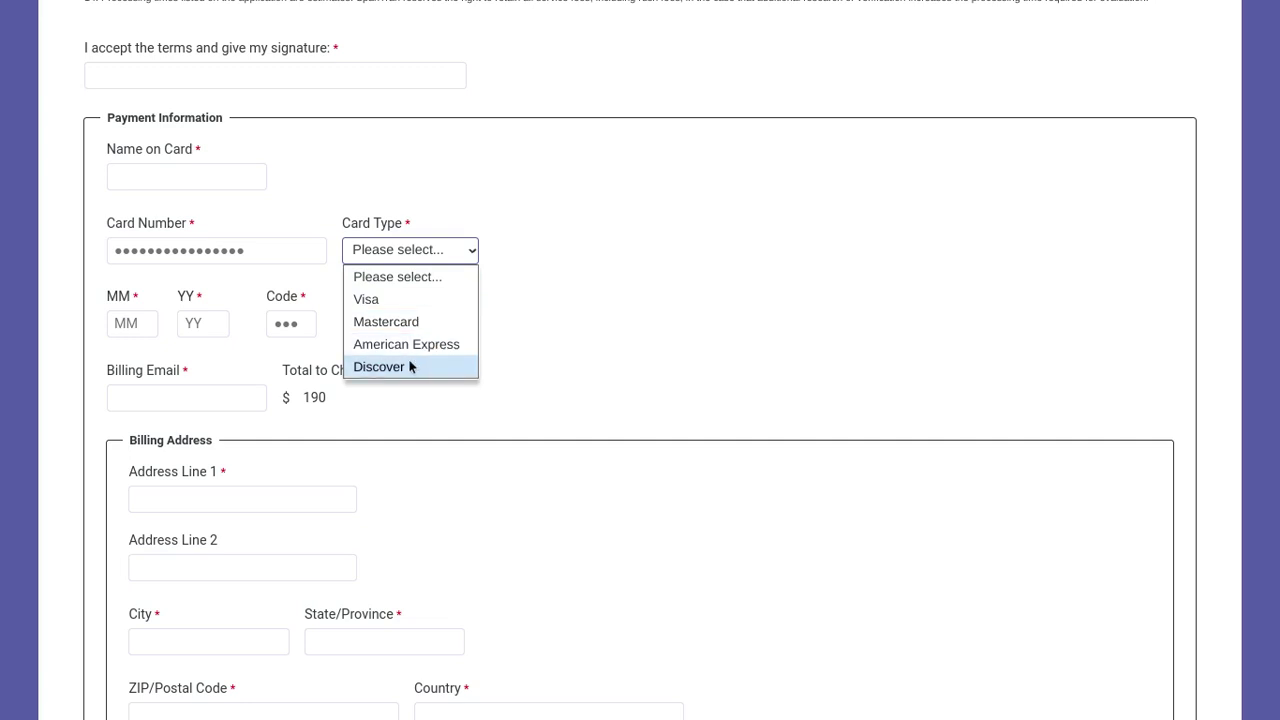
pyautogui.click(470, 258)
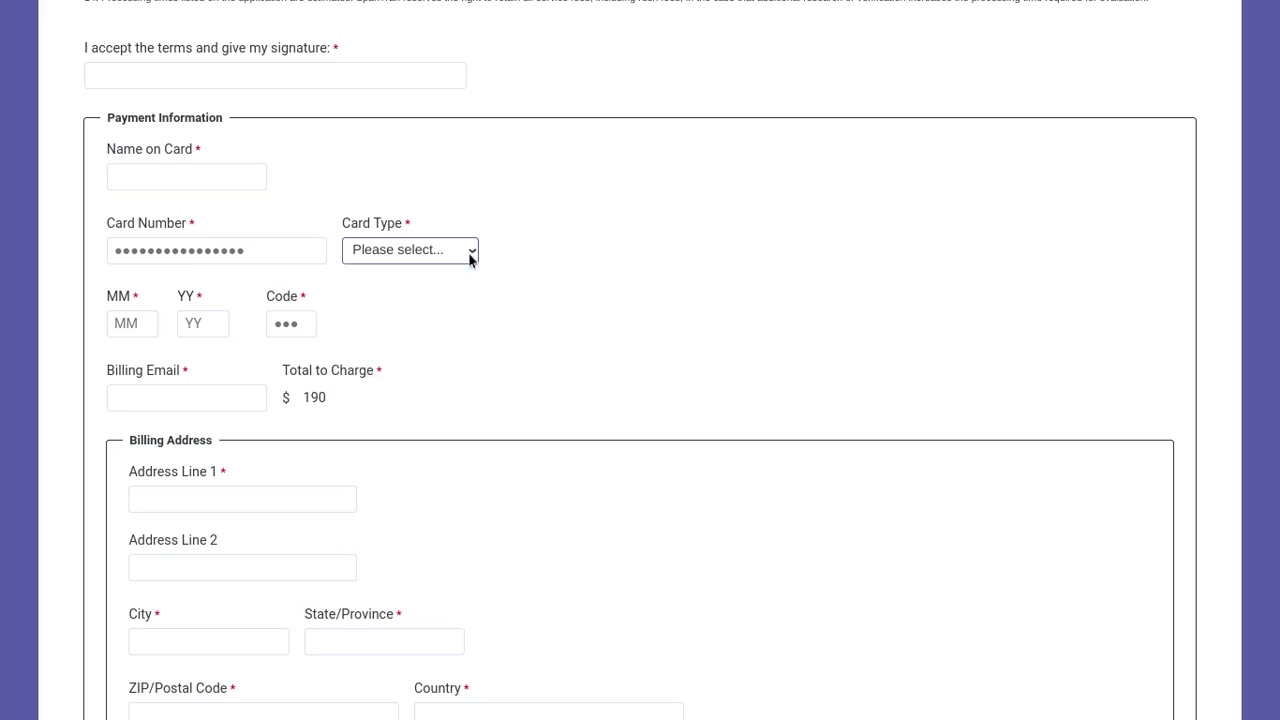
pyautogui.click(140, 323)
pyautogui.click(613, 291)
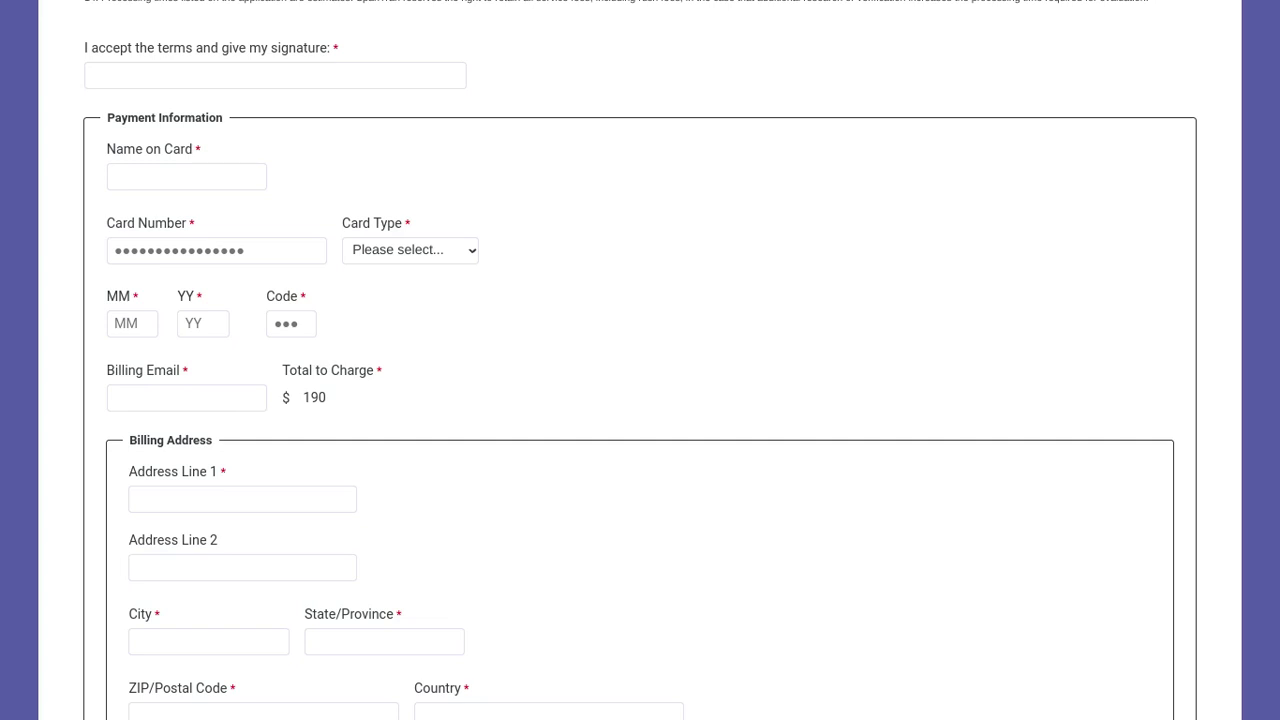
# Review the payment and billing address fields through the reCAPTCHA and submission area, and return to the start of the terms and conditions.
pyautogui.scroll(-3, 200, 305)
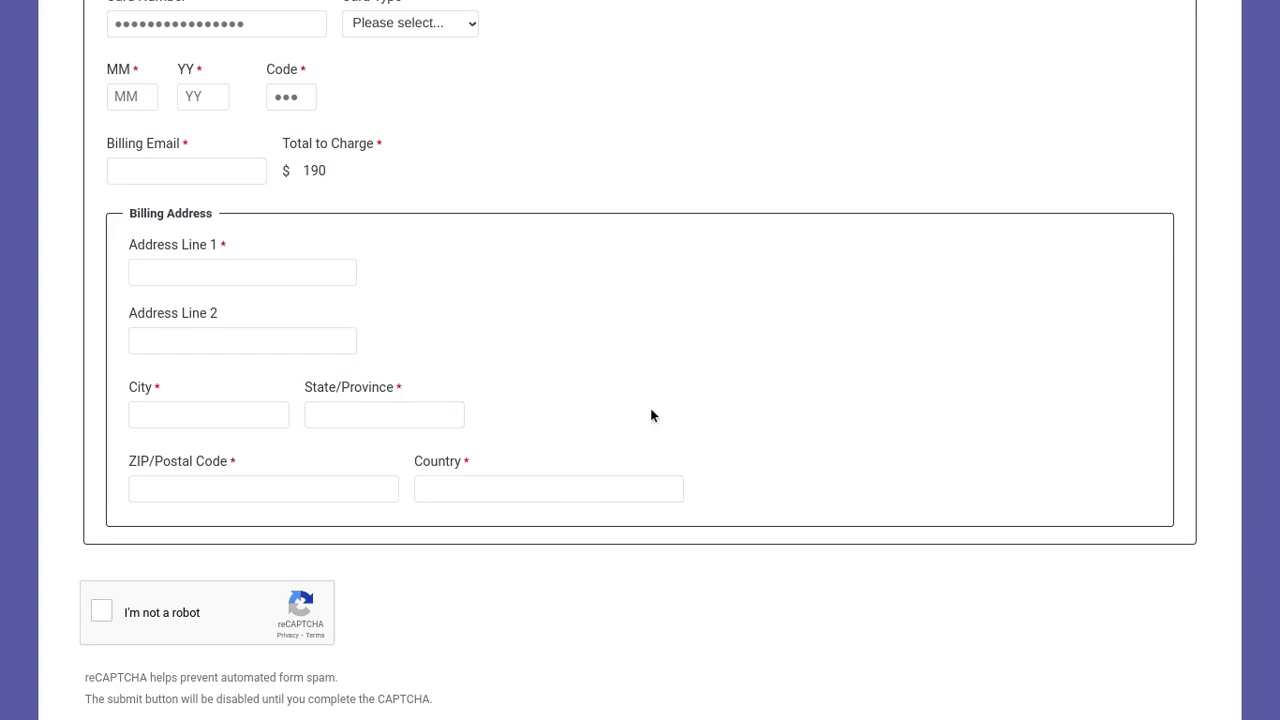
pyautogui.scroll(-3, 650, 415)
pyautogui.scroll(-1, 650, 407)
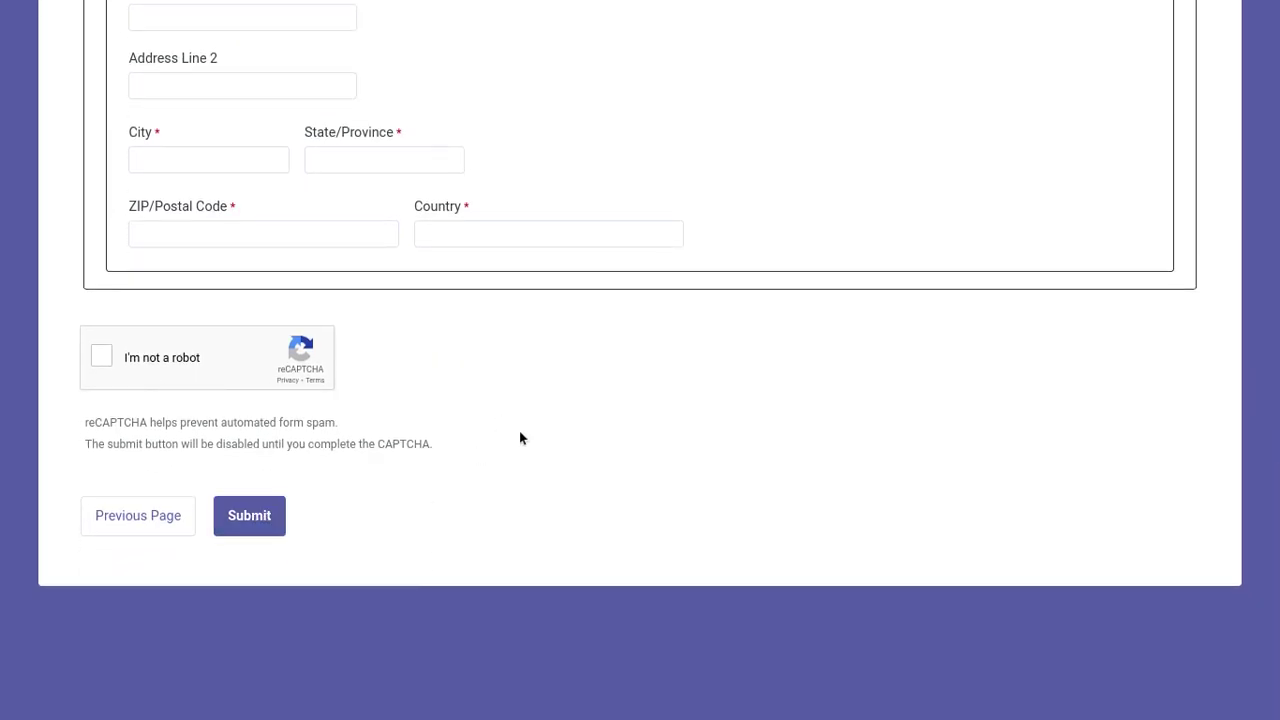
pyautogui.scroll(3, 523, 437)
pyautogui.scroll(3, 523, 437)
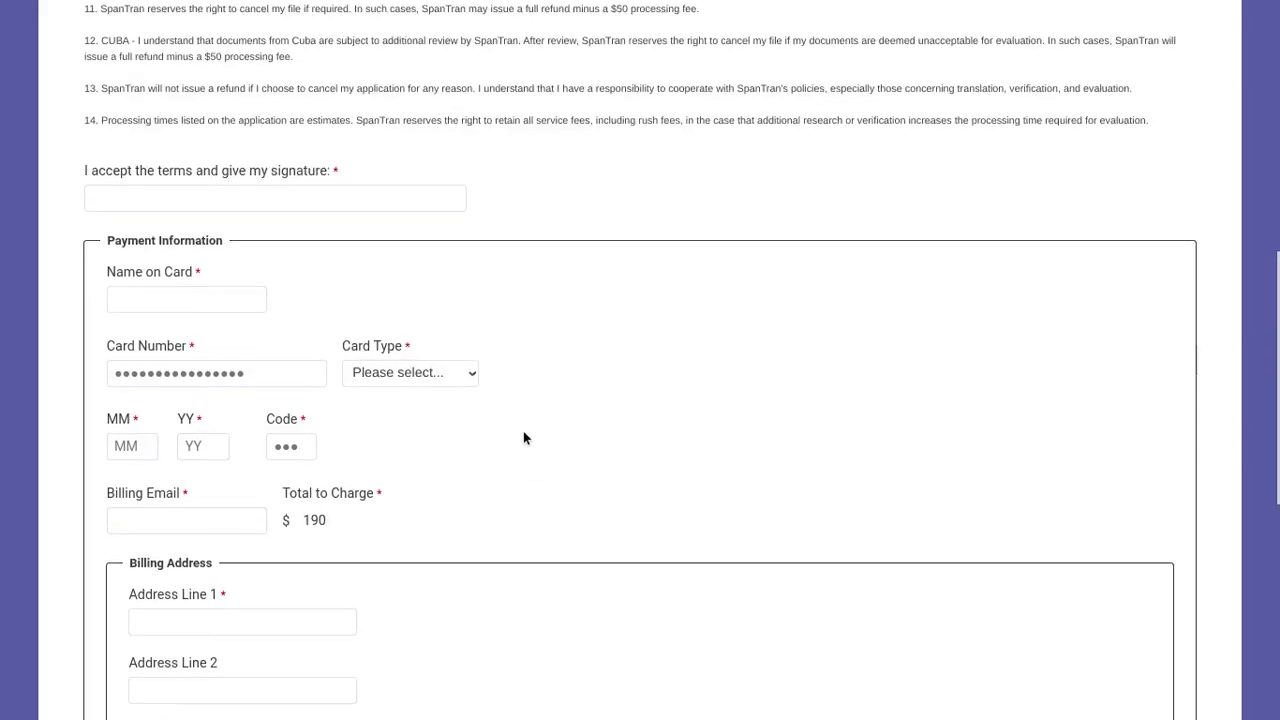
pyautogui.scroll(-5, 523, 437)
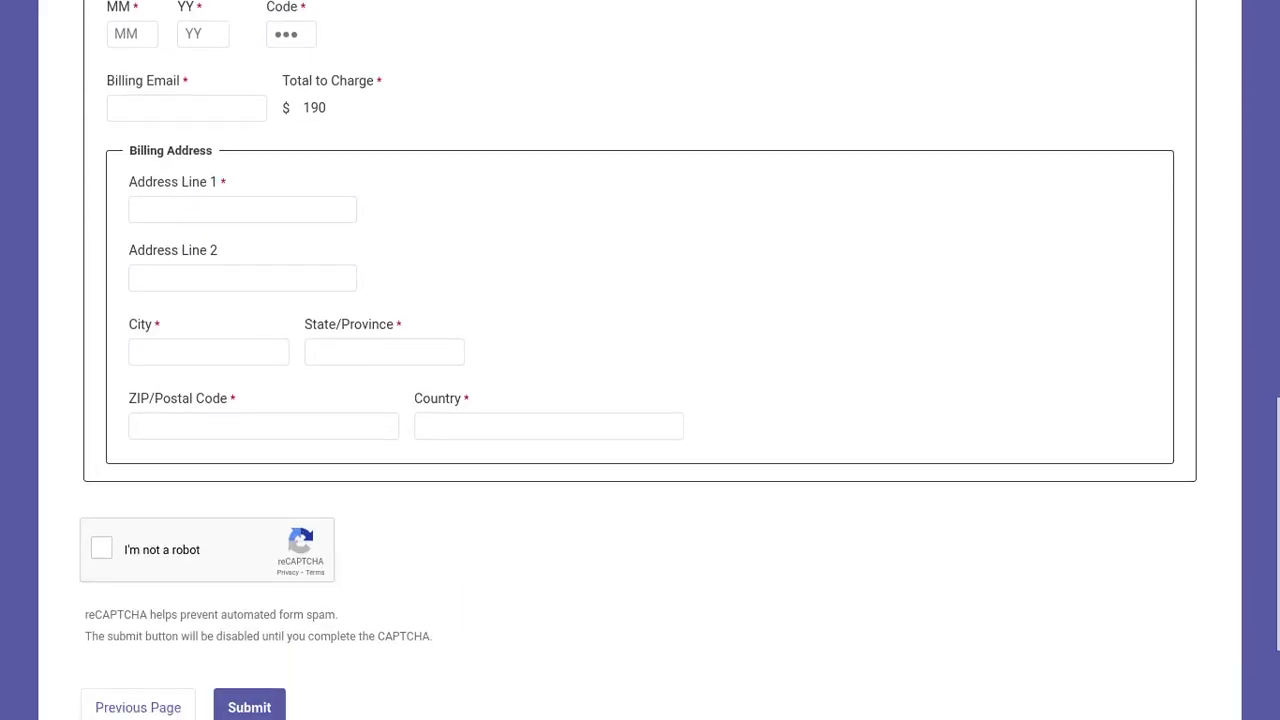
pyautogui.scroll(-2, 260, 523)
pyautogui.scroll(10, 605, 408)
pyautogui.scroll(2, 605, 408)
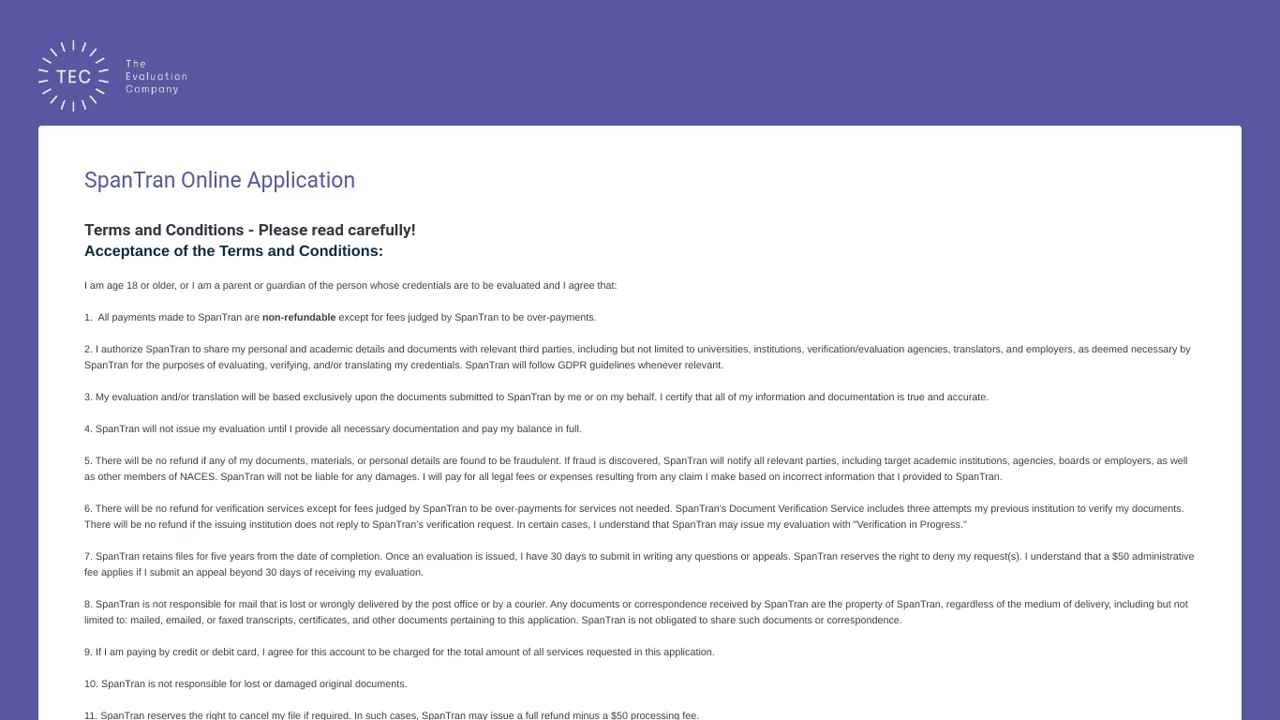
pyautogui.scroll(-20, 640, 400)
pyautogui.moveTo(540, 6)
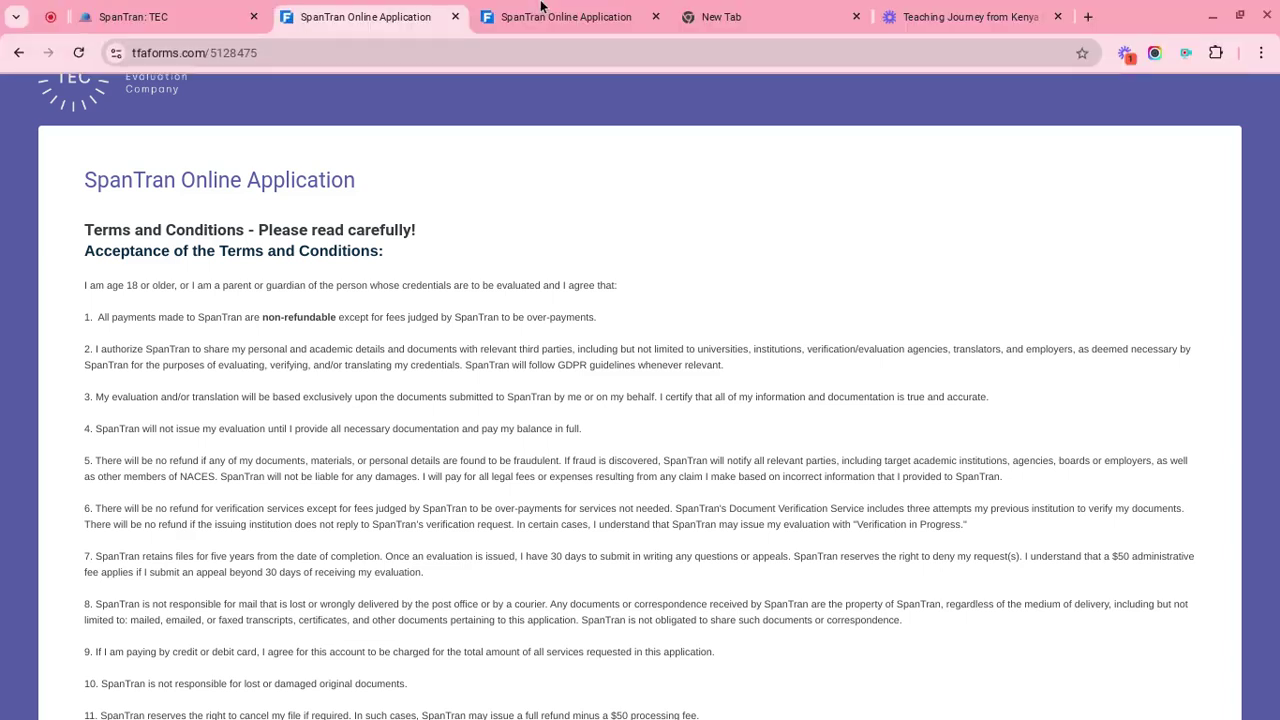